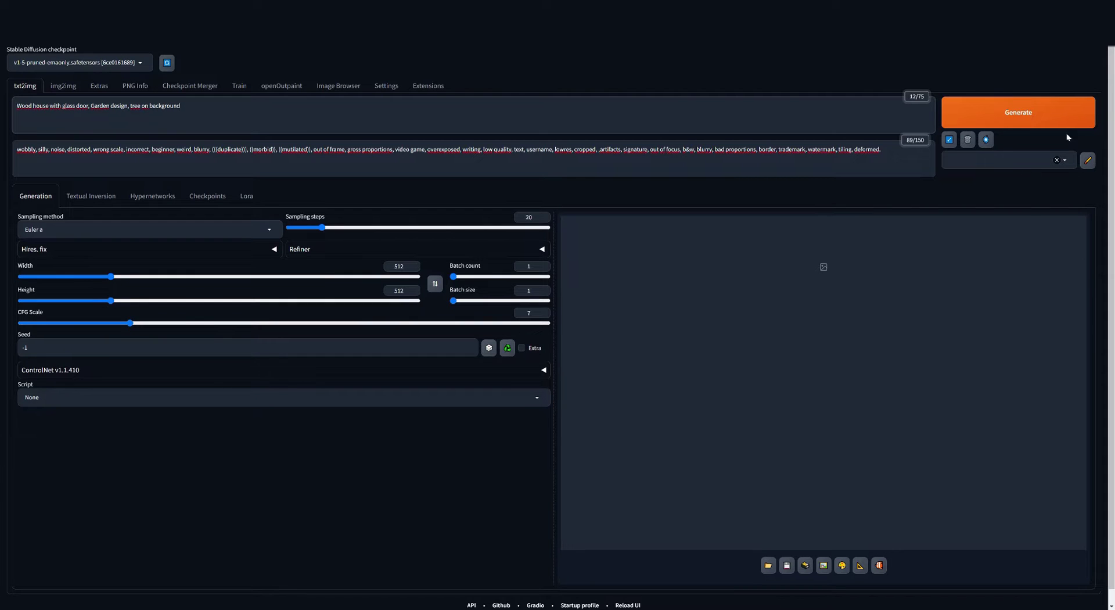
# - Generate a first image from the wood house prompt with the current settings
pyautogui.click(1056, 119)
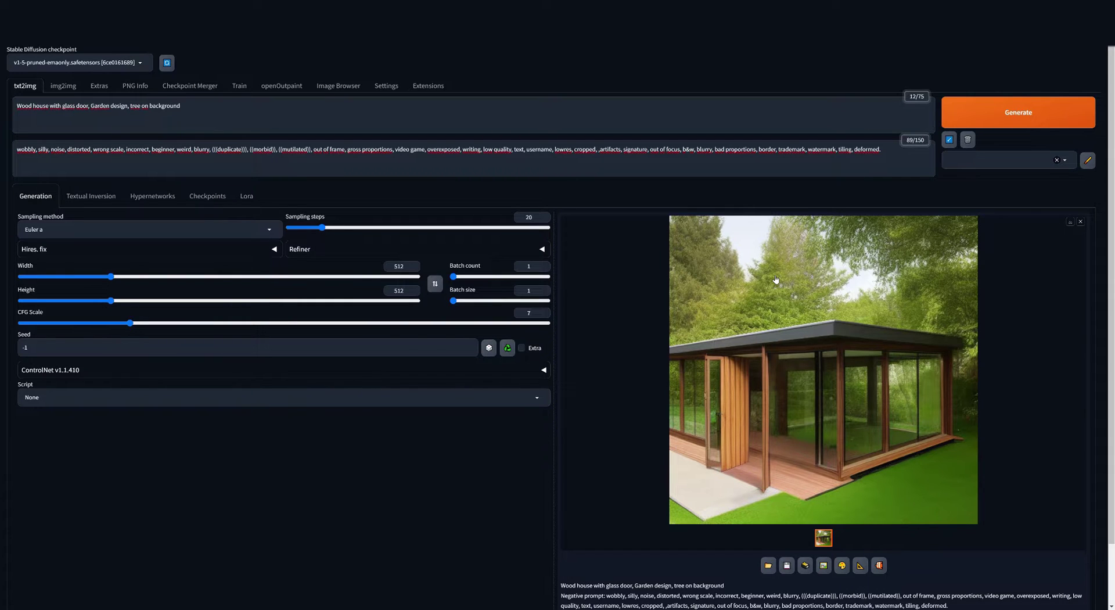
# - Enable ControlNet Unit 0 and load the photo of the grey gabled house as its input image
pyautogui.click(214, 371)
pyautogui.scroll(-2, 93, 376)
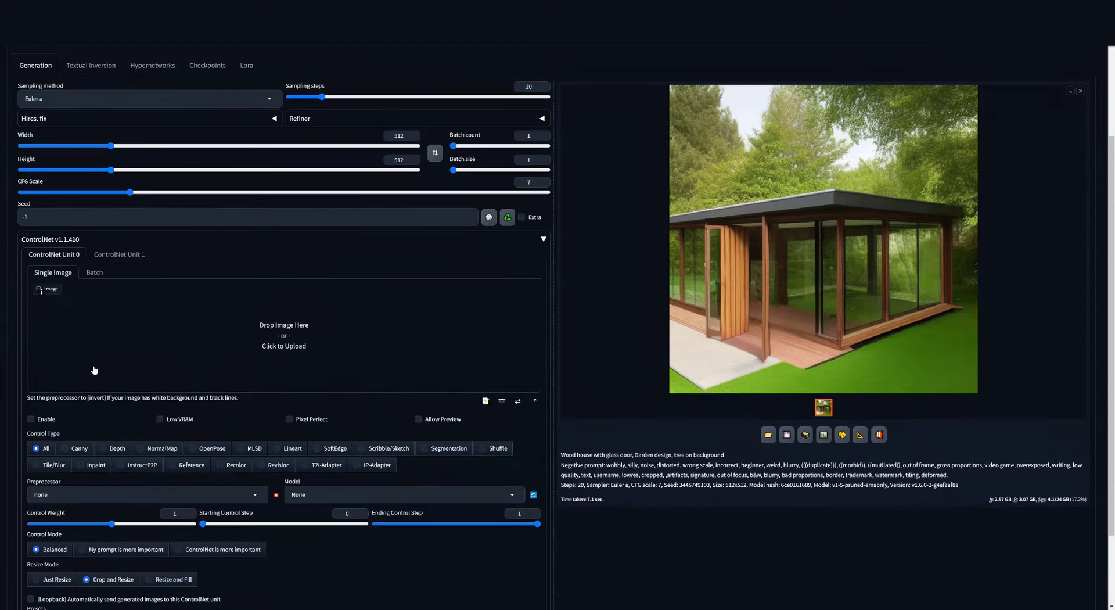
pyautogui.click(46, 420)
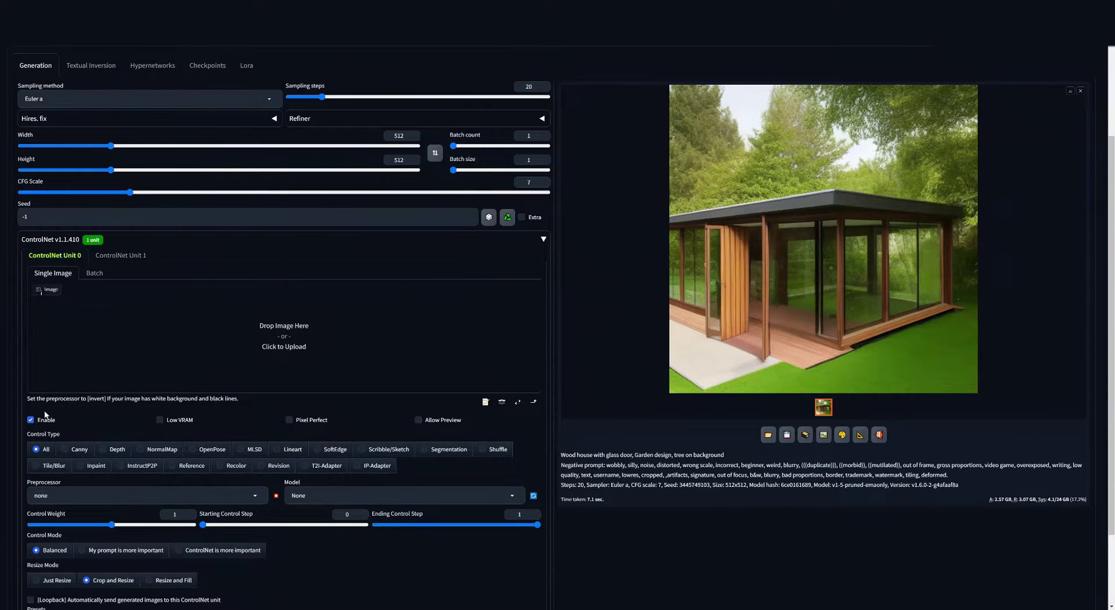
pyautogui.hotkey('alt', 'Tab')
pyautogui.scroll(-3, 726, 256)
pyautogui.moveTo(692, 328); pyautogui.dragTo(273, 355)
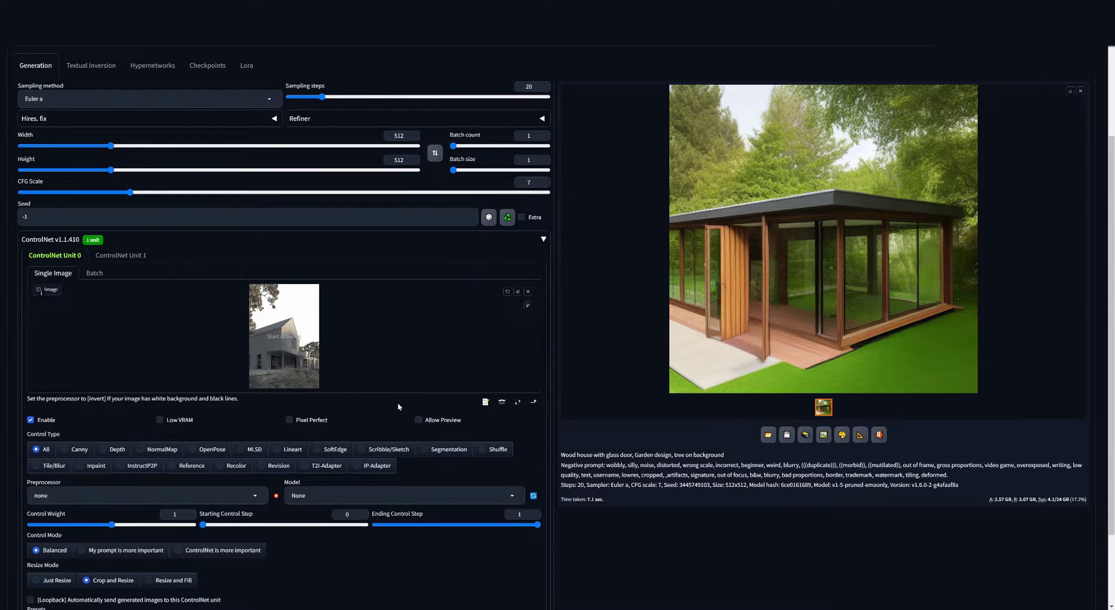
# - Allow the preview, choose the Canny control type and run its preprocessor on the house photo
pyautogui.click(418, 421)
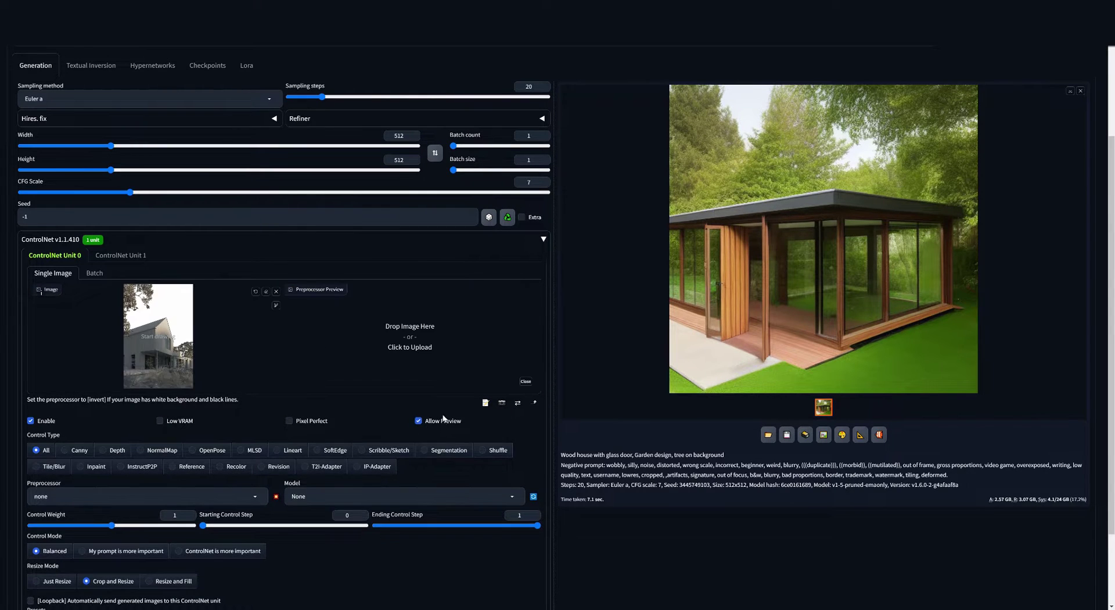
pyautogui.click(66, 450)
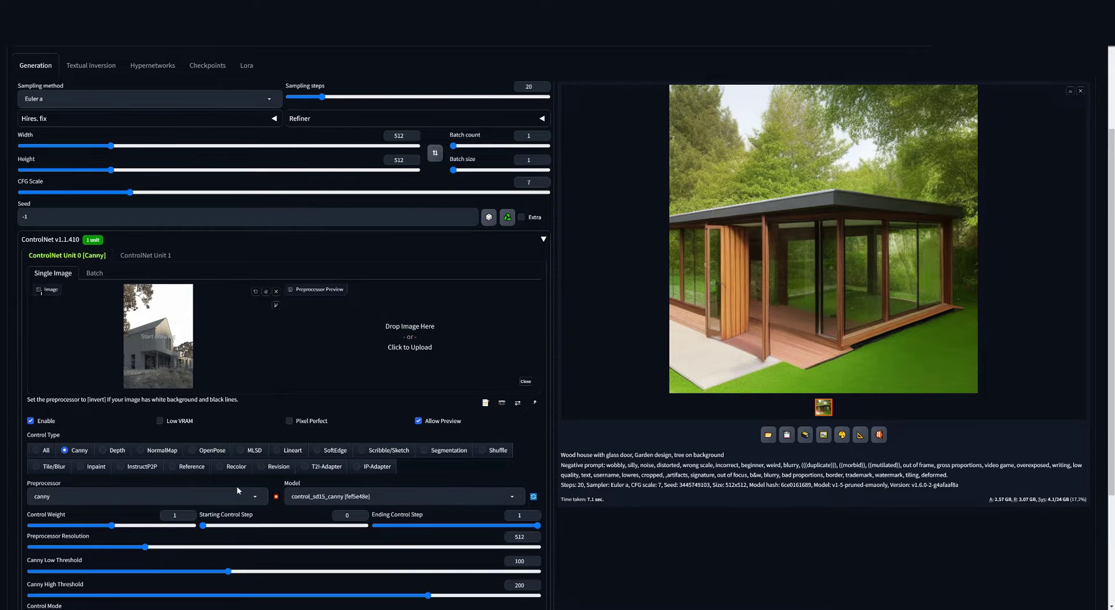
pyautogui.click(275, 495)
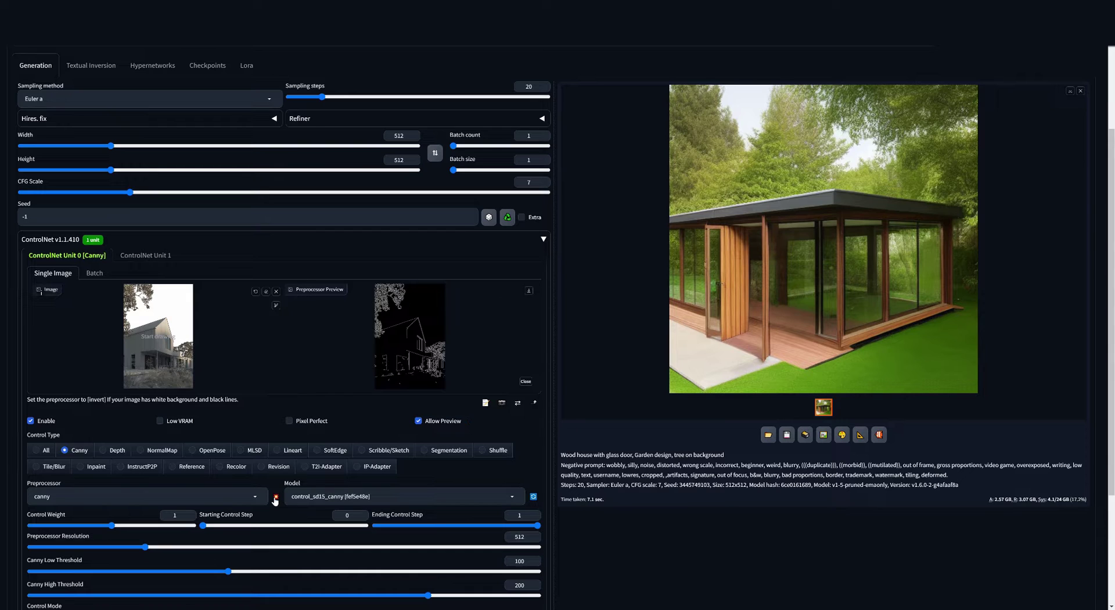
# - Set the image size to 600 wide by 1000 high and generate the ControlNet-guided house image
pyautogui.scroll(1, 403, 326)
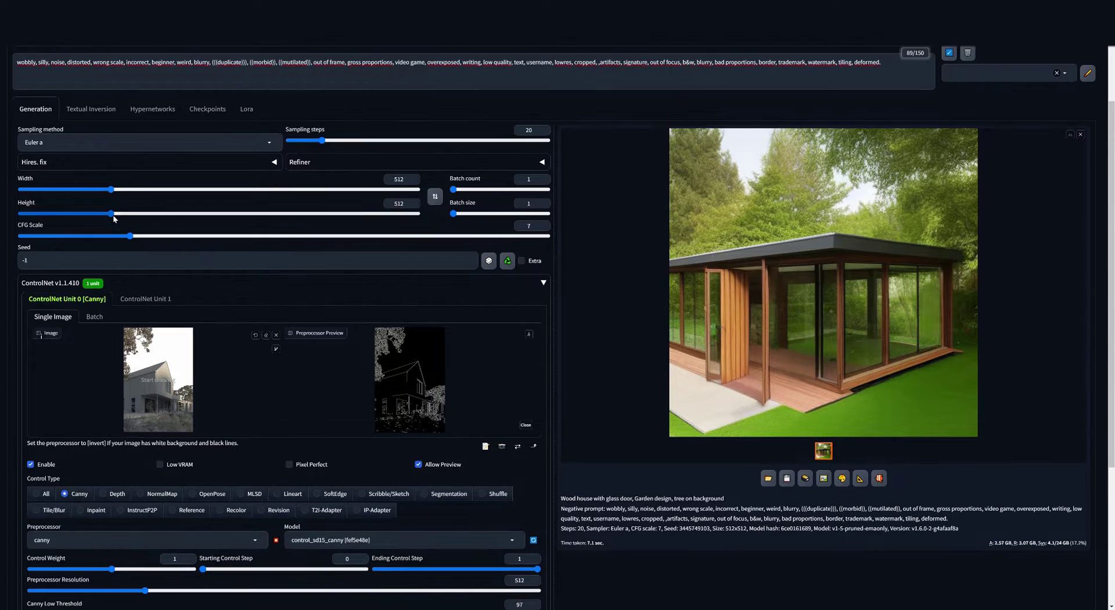
pyautogui.moveTo(112, 214); pyautogui.dragTo(409, 222)
pyautogui.moveTo(111, 190); pyautogui.dragTo(246, 193)
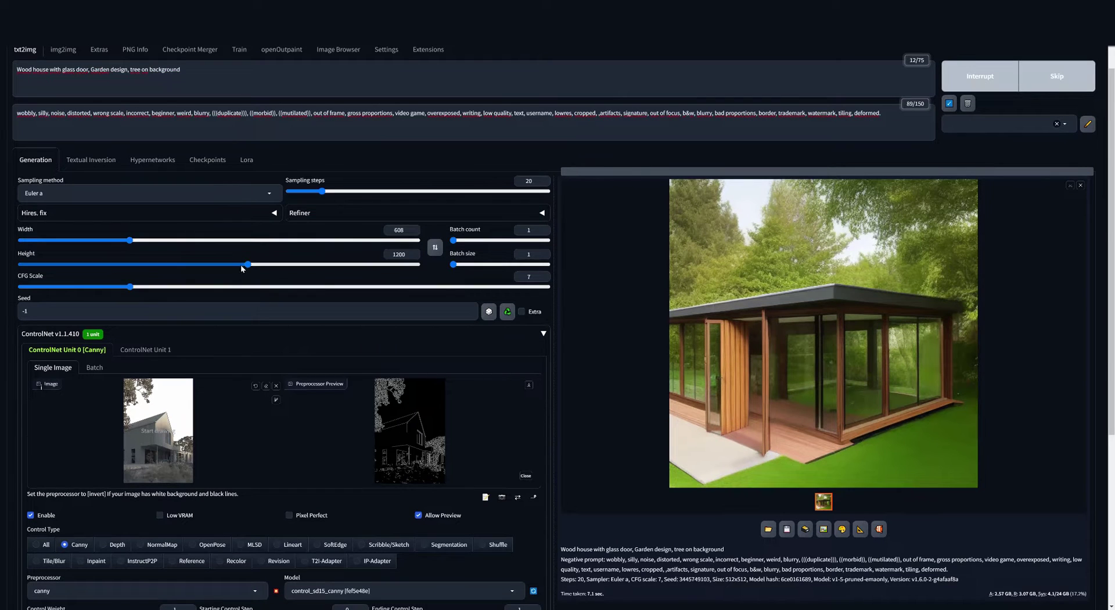
pyautogui.moveTo(241, 268); pyautogui.dragTo(202, 268)
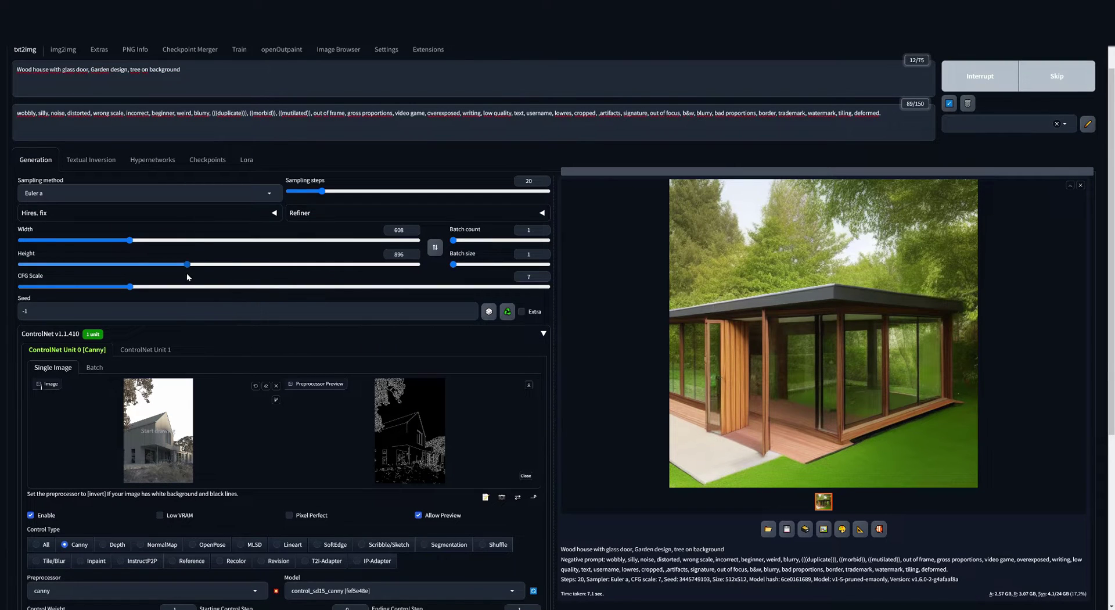
pyautogui.moveTo(129, 240); pyautogui.dragTo(128, 239)
pyautogui.click(1018, 76)
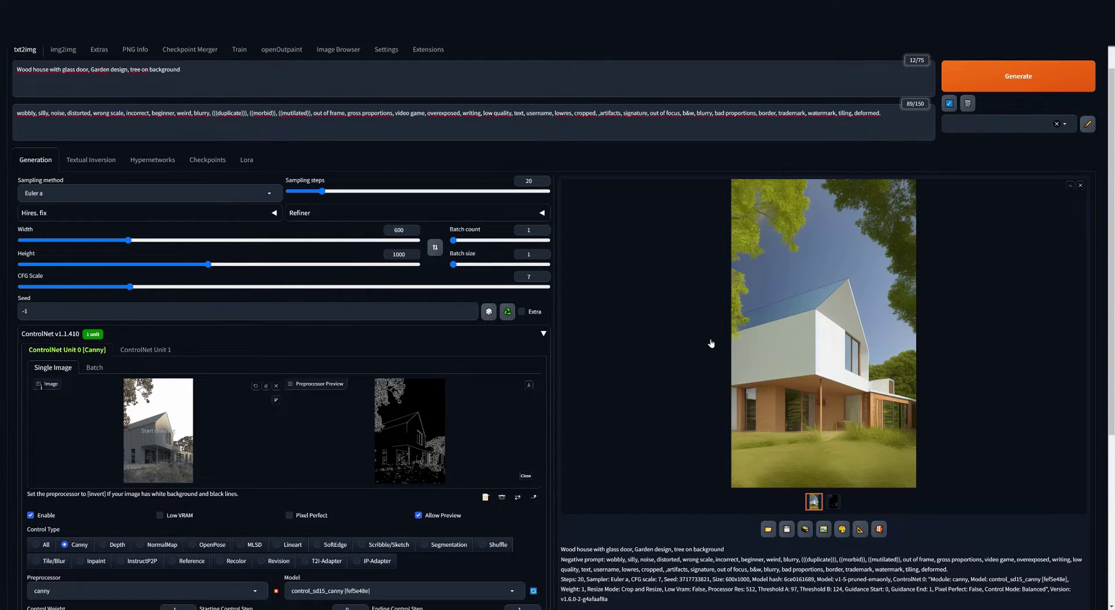
# - Change the sampling method to DPM++ 2M Karras
pyautogui.click(77, 193)
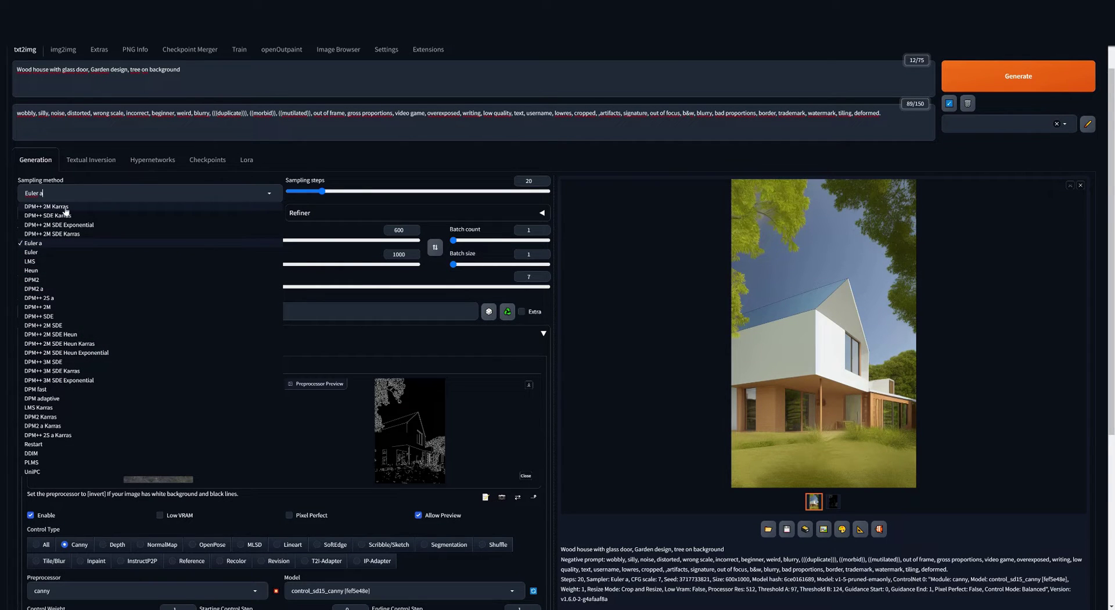
pyautogui.click(65, 211)
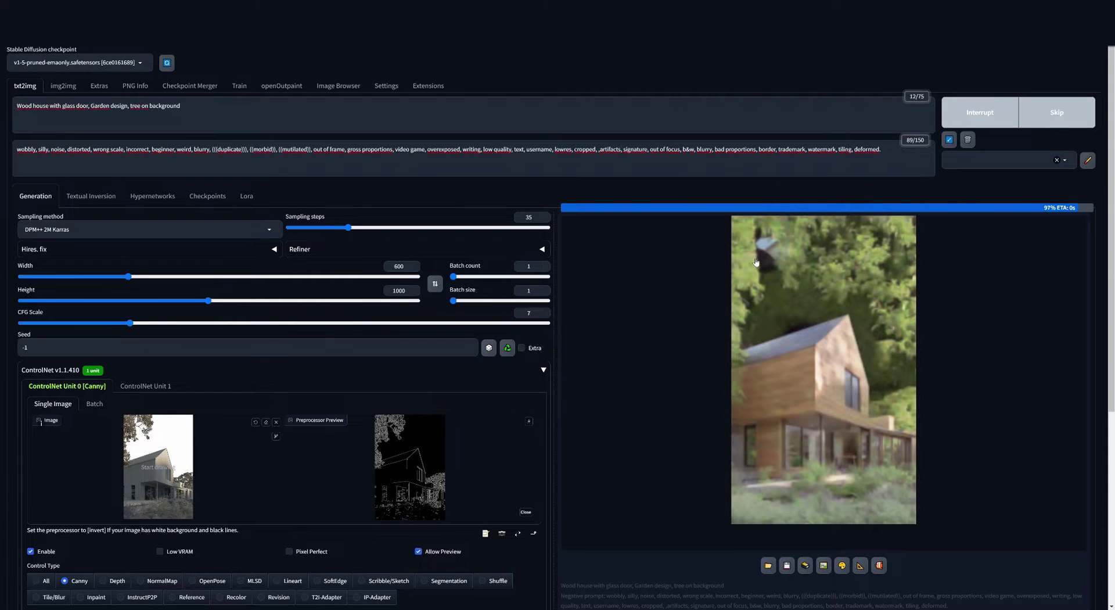
# - Replace "tree on background" at the end of the positive prompt with "clear sky"
pyautogui.click(176, 123)
pyautogui.press('BackSpace')
pyautogui.press('BackSpace')
pyautogui.press('BackSpace')
pyautogui.press('BackSpace')
pyautogui.press('BackSpace')
pyautogui.press('BackSpace')
pyautogui.press('BackSpace')
pyautogui.press('BackSpace')
pyautogui.press('BackSpace')
pyautogui.press('BackSpace')
pyautogui.press('BackSpace')
pyautogui.press('BackSpace')
pyautogui.press('BackSpace')
pyautogui.press('BackSpace')
pyautogui.press('BackSpace')
pyautogui.press('BackSpace')
pyautogui.press('BackSpace')
pyautogui.press('BackSpace')
pyautogui.write('clea')
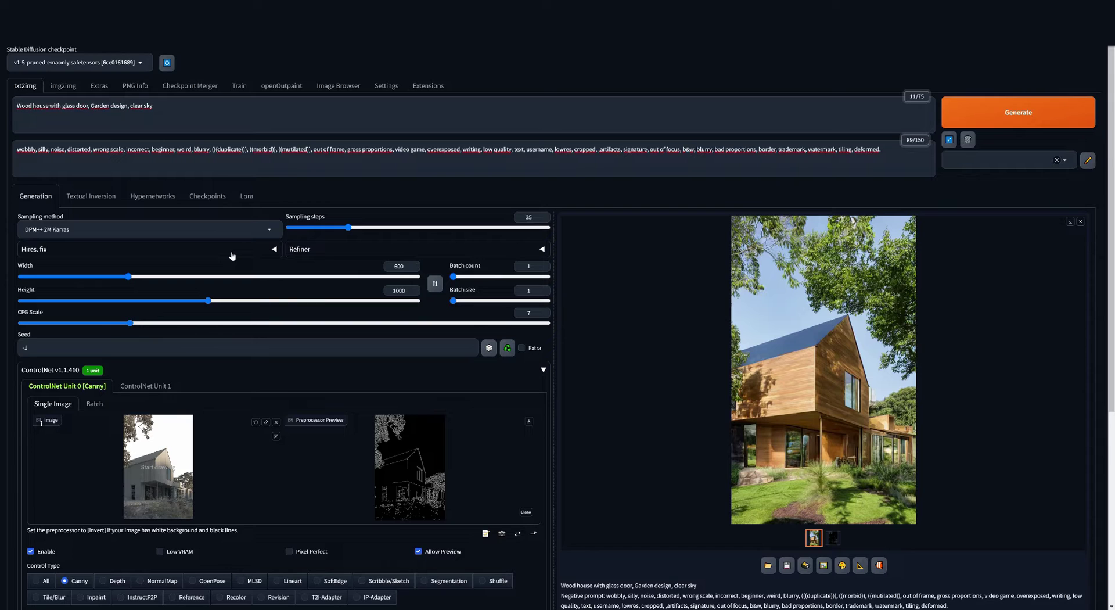
# - Turn on Hires. fix with the 4x-UltraSharp upscaler and an upscale factor of 1.28
pyautogui.click(232, 255)
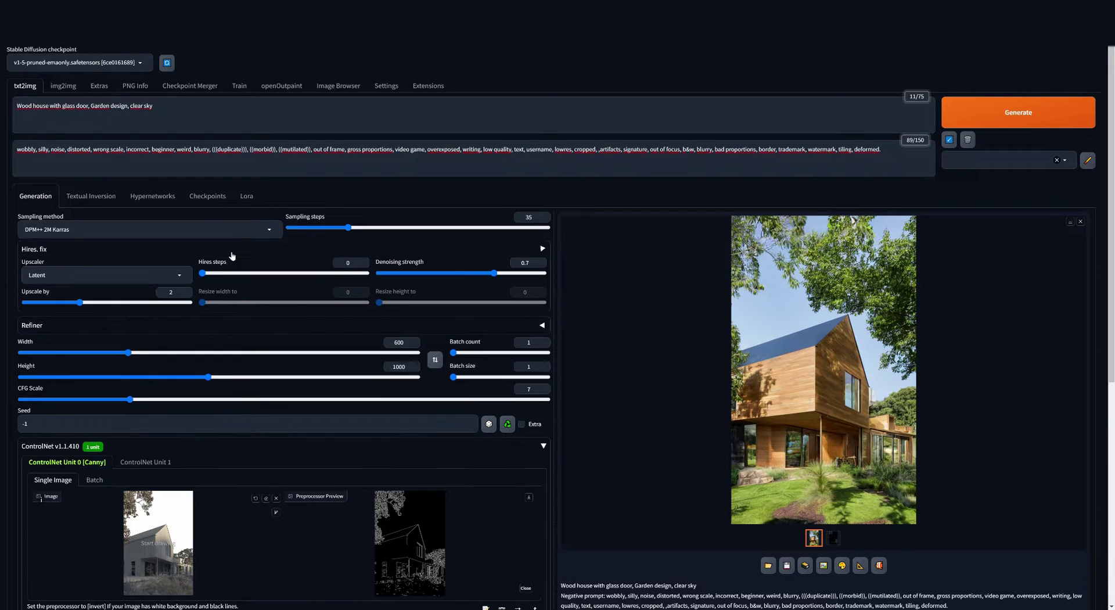
pyautogui.click(95, 270)
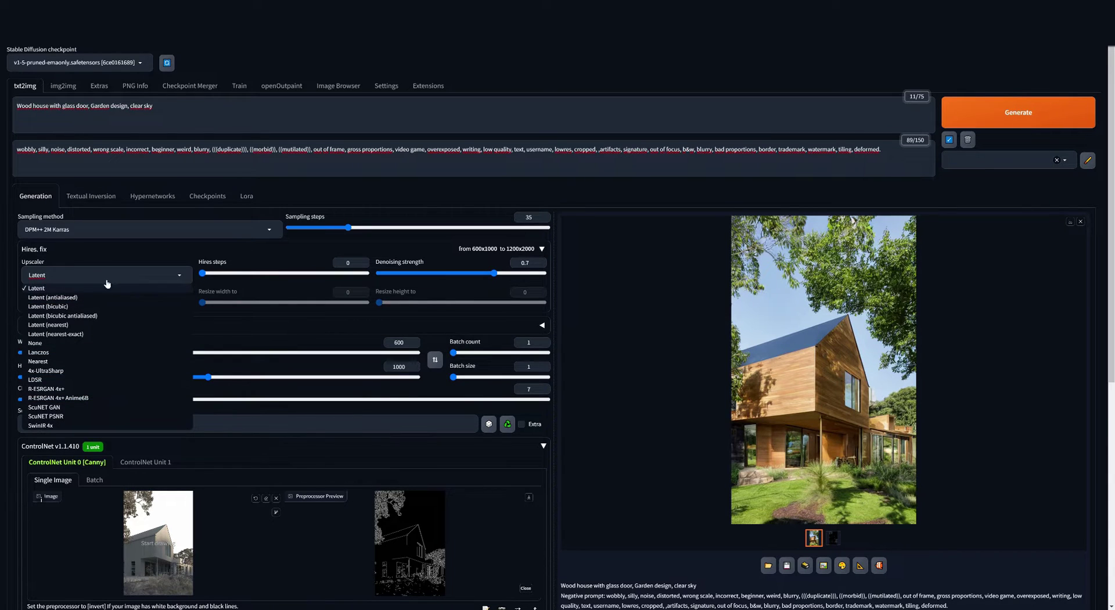
pyautogui.click(65, 371)
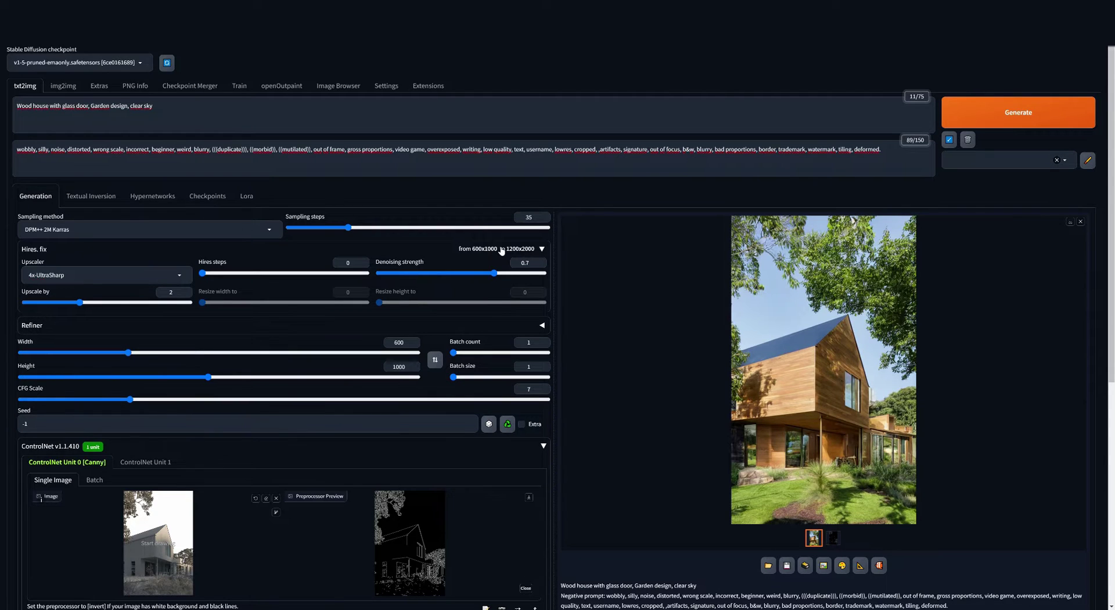
pyautogui.moveTo(79, 302); pyautogui.dragTo(38, 304)
pyautogui.click(42, 305)
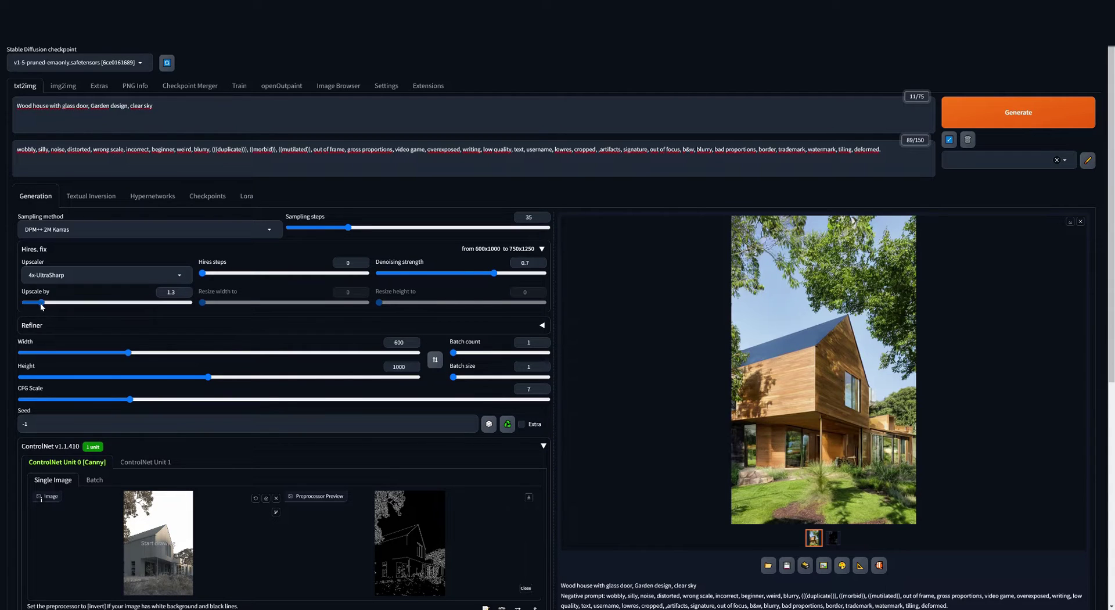
# - Set the hires steps to 30 and the denoising strength to 0.5, and generate the upscaled house image
pyautogui.moveTo(204, 273); pyautogui.dragTo(235, 274)
pyautogui.scroll(-2, 501, 190)
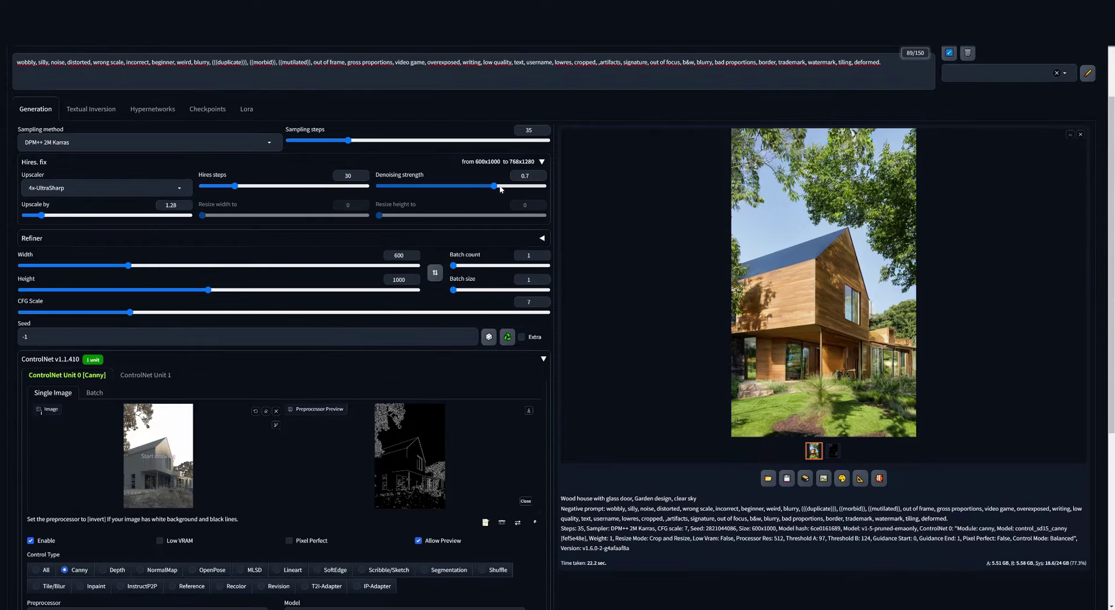
pyautogui.moveTo(501, 190); pyautogui.dragTo(462, 192)
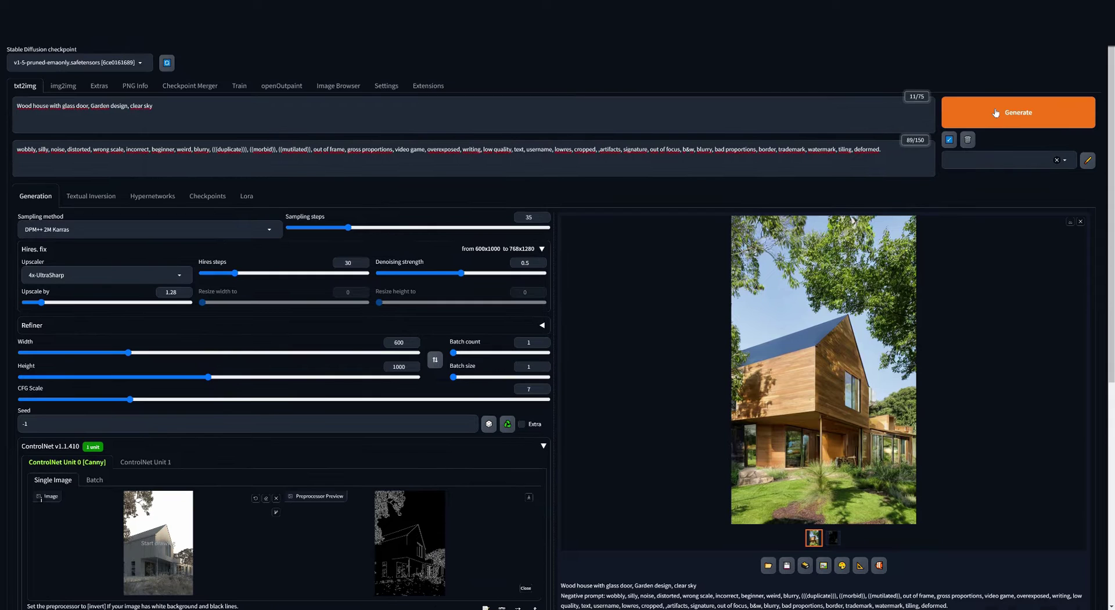
pyautogui.click(984, 121)
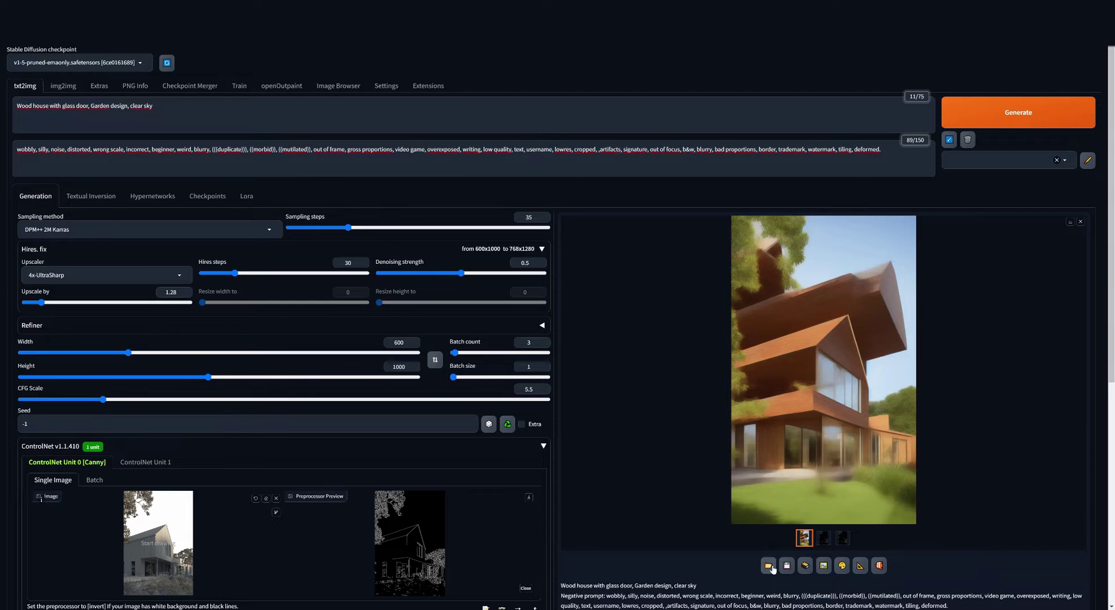
# - Open the 2023-11-06 output folder and compare the generated images one by one, examining the dark wood house closely
pyautogui.click(768, 565)
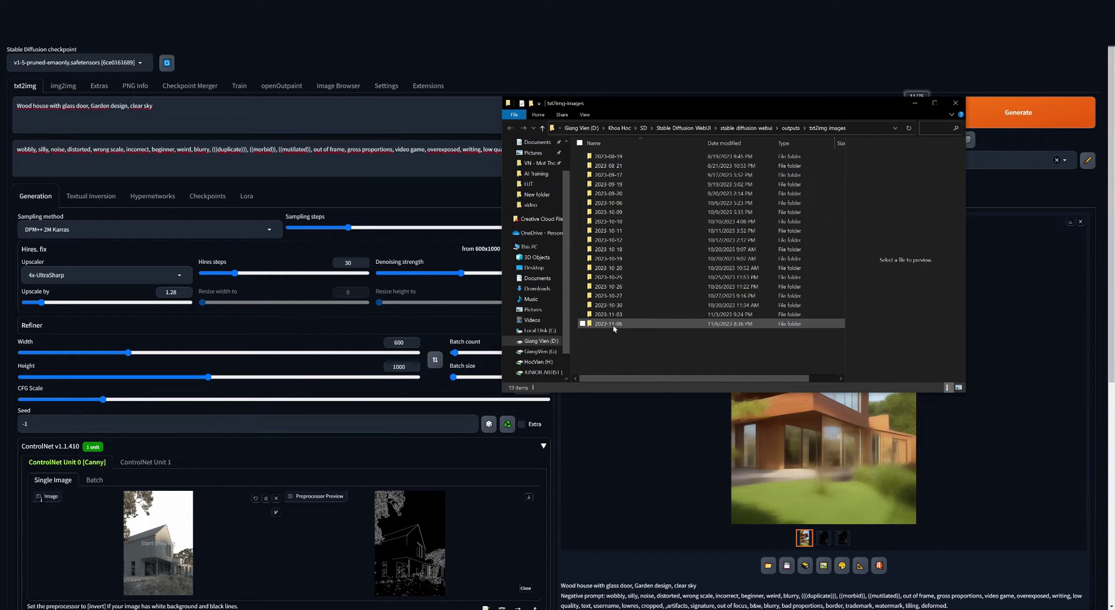
pyautogui.doubleClick(612, 323)
pyautogui.doubleClick(600, 161)
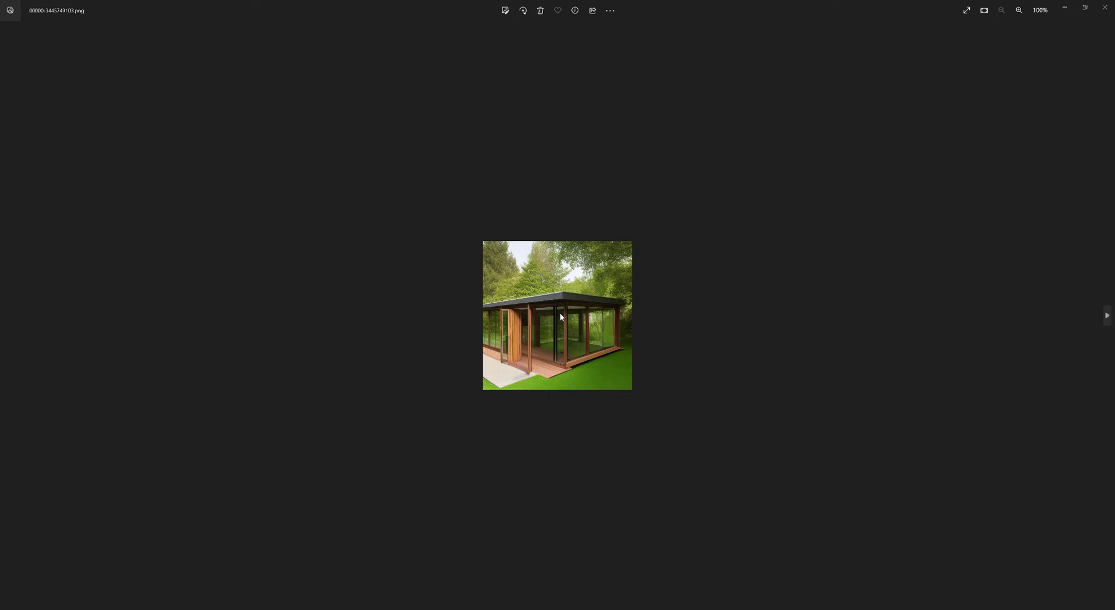
pyautogui.press('Right')
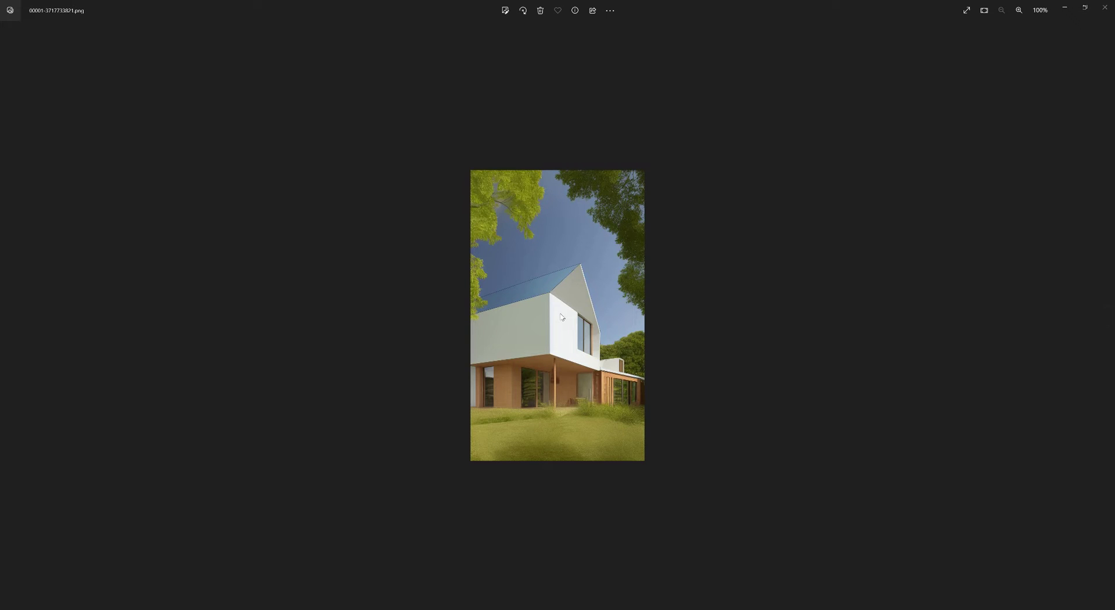
pyautogui.press('Right')
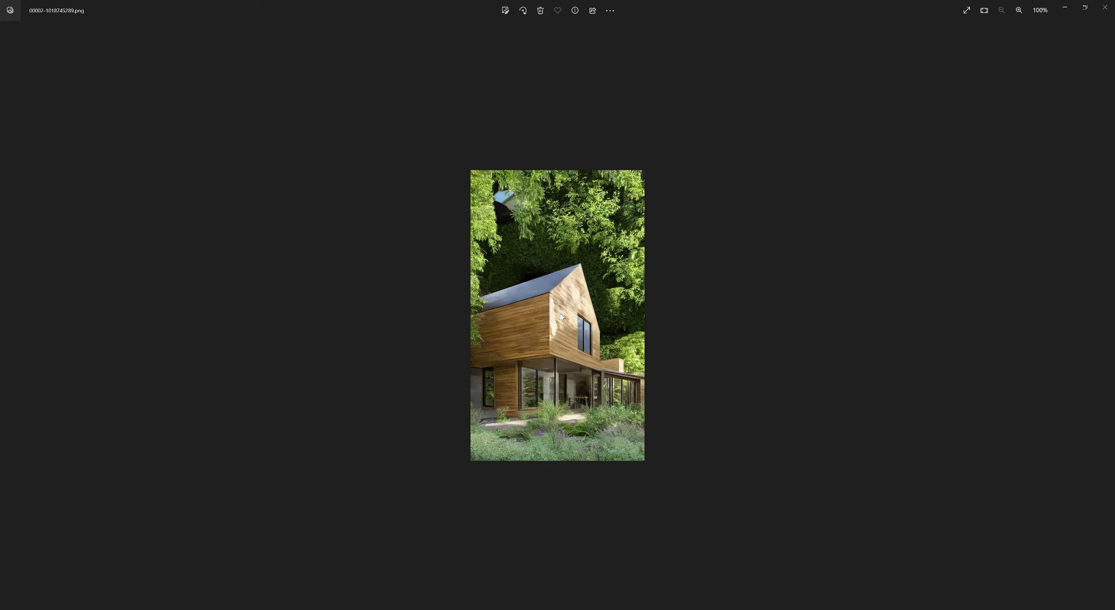
pyautogui.press('Right')
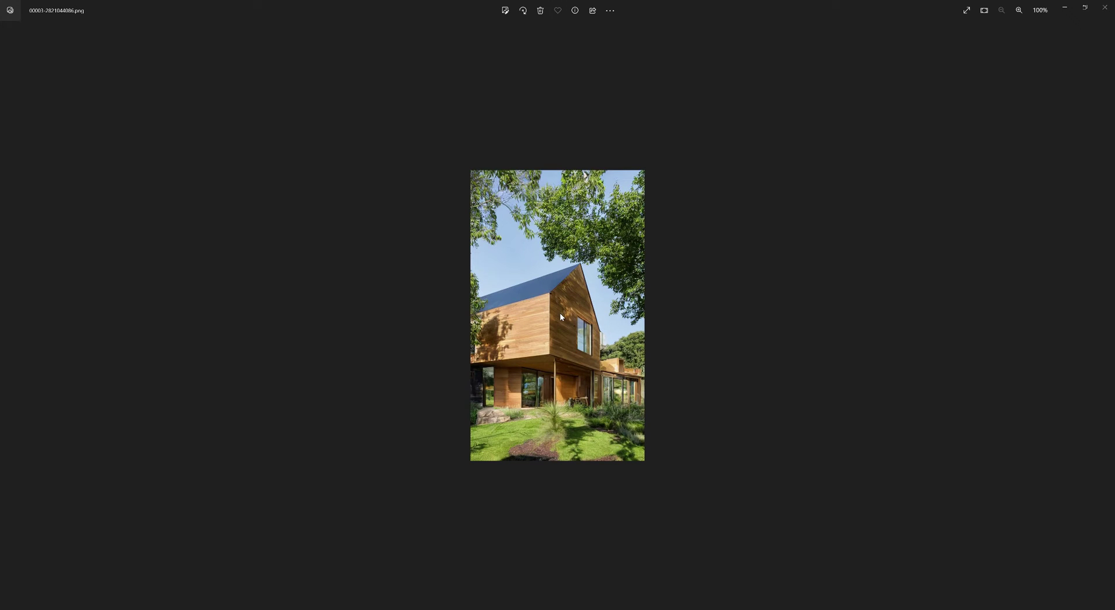
pyautogui.press('Right')
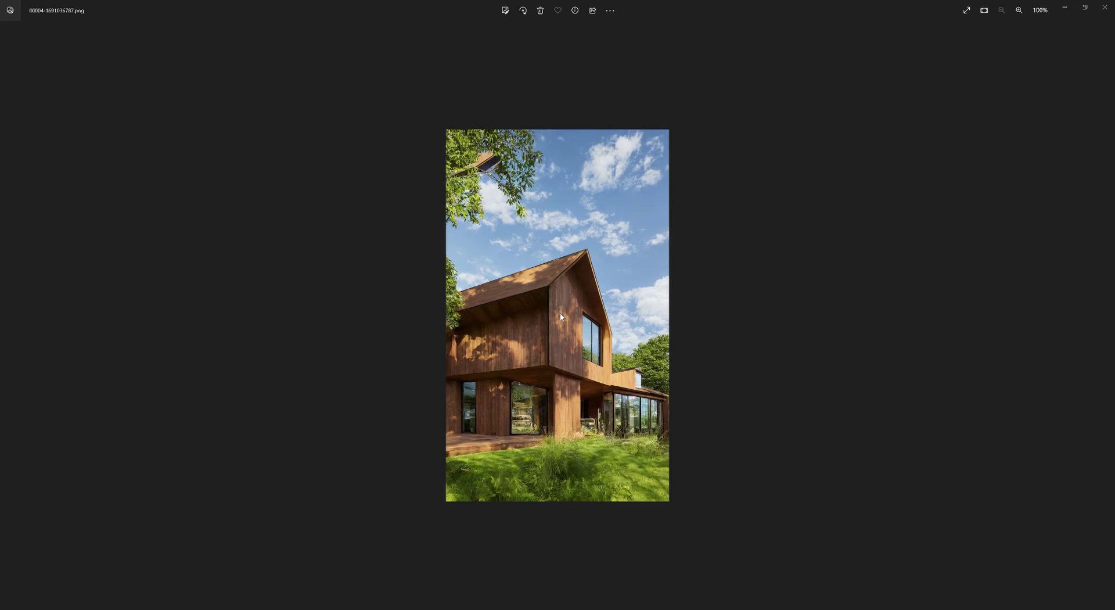
pyautogui.press('Right')
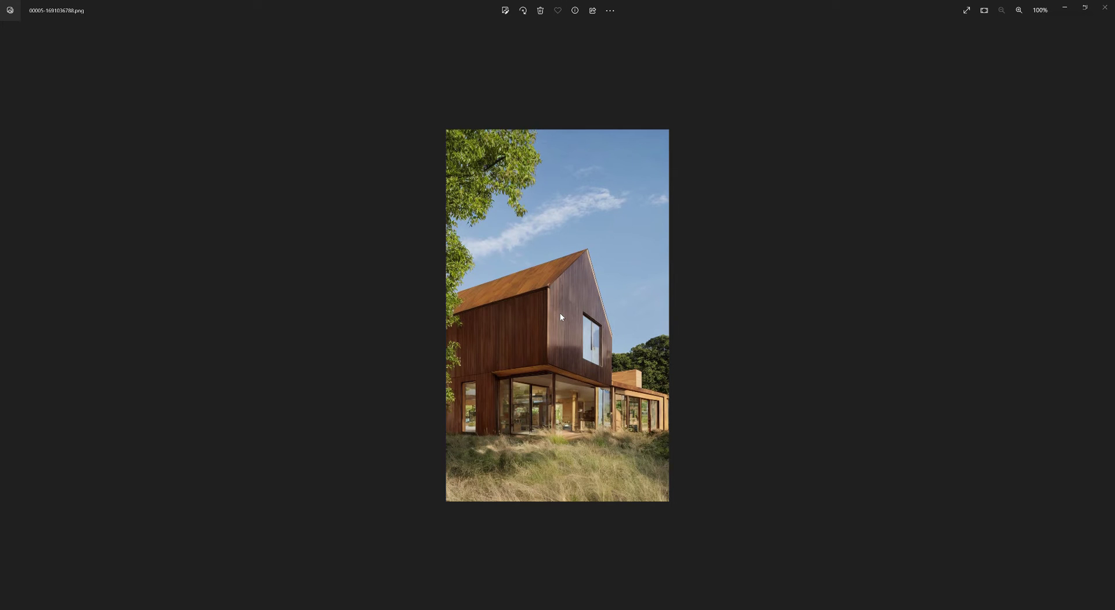
pyautogui.scroll(5, 560, 316)
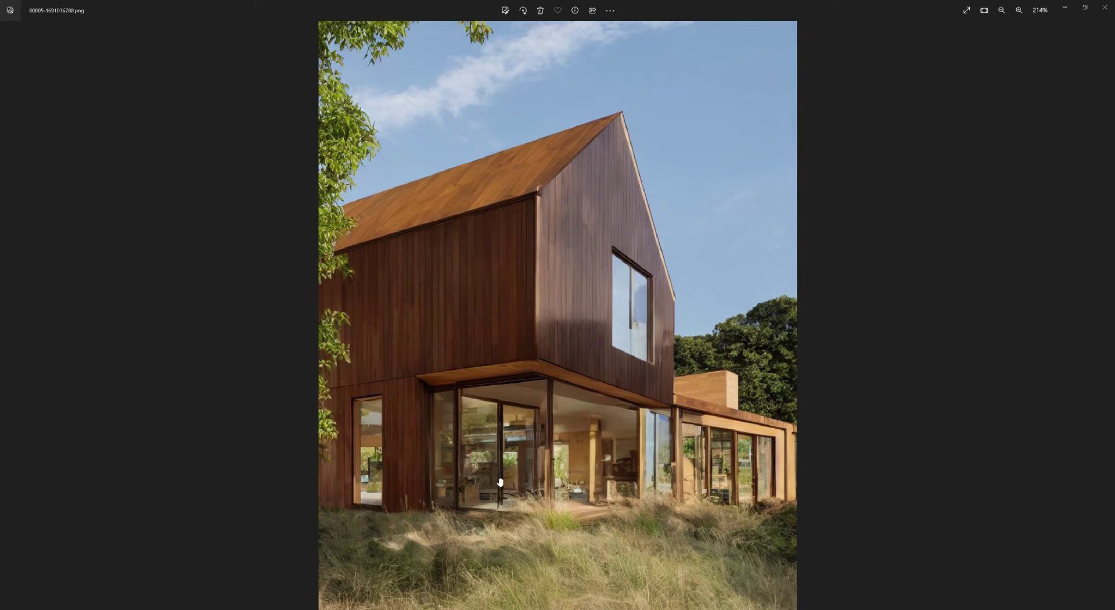
pyautogui.scroll(-5, 562, 487)
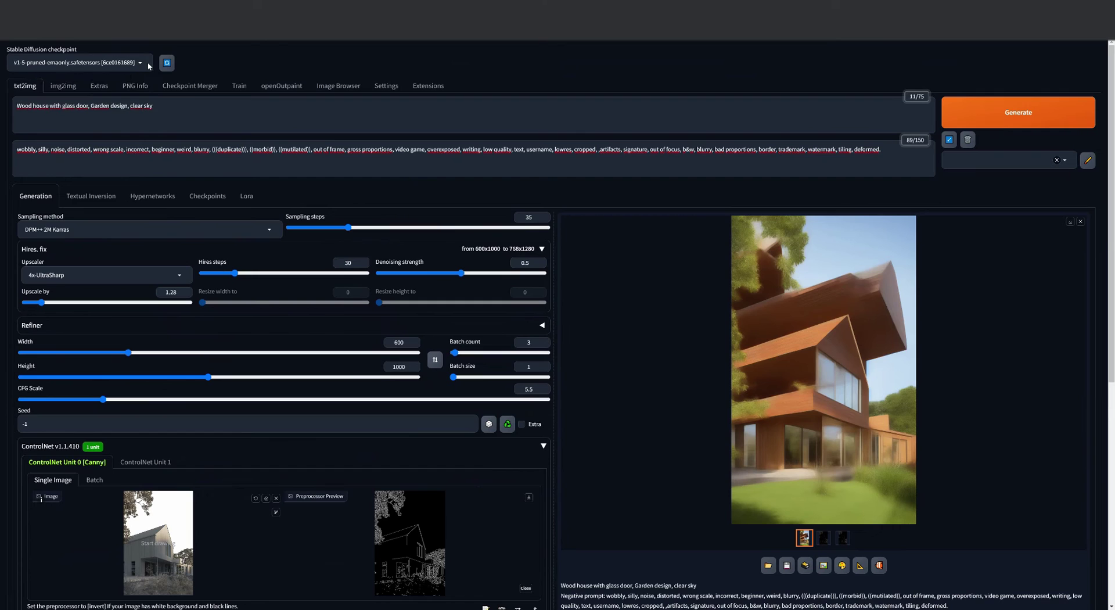
# - Check which Stable Diffusion checkpoints are available for selection
pyautogui.click(142, 63)
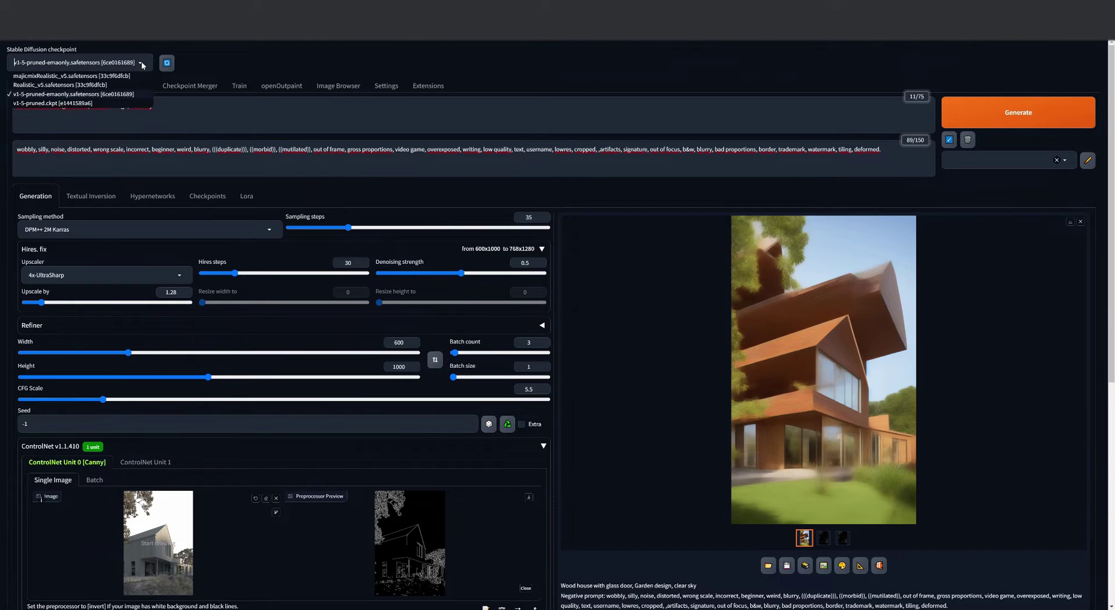
pyautogui.click(167, 65)
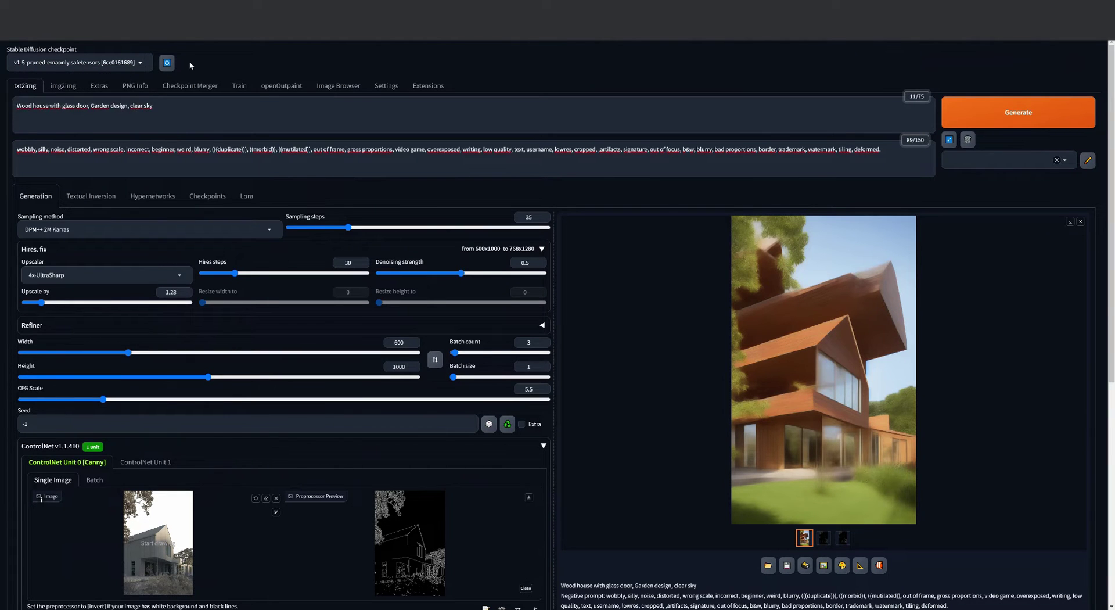
pyautogui.click(124, 70)
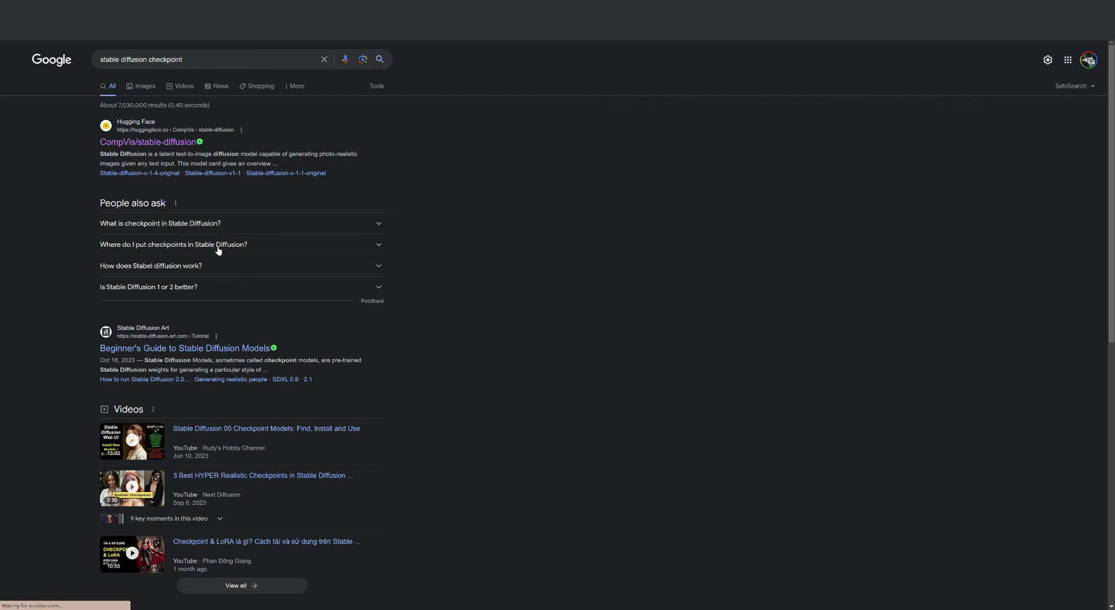
# - Look through the search results for "stable diffusion checkpoint" and open the Civitai site
pyautogui.scroll(-2, 226, 261)
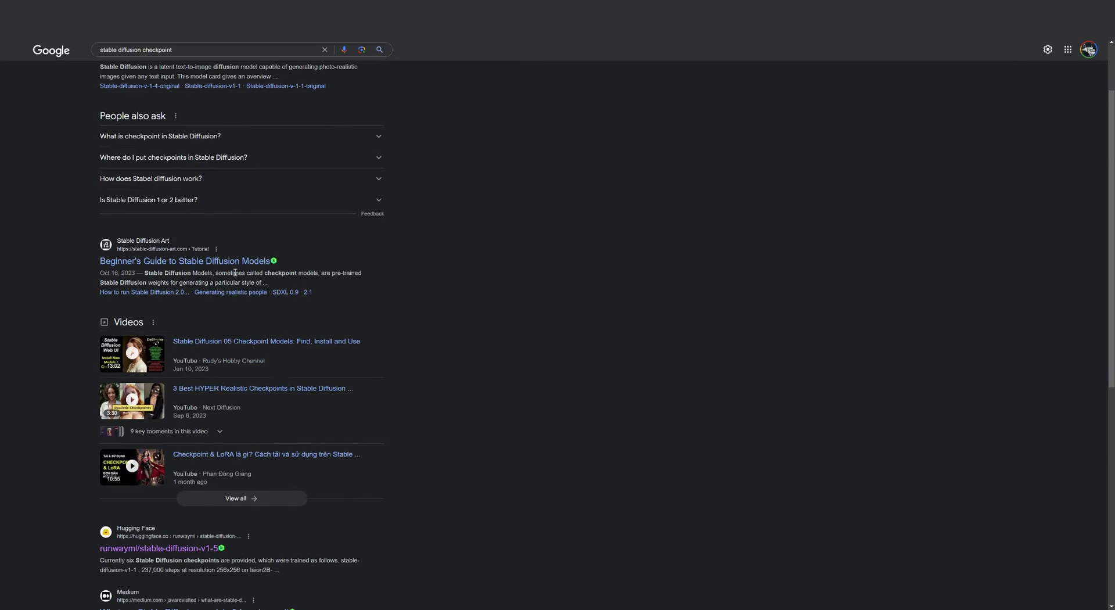
pyautogui.scroll(-5, 235, 272)
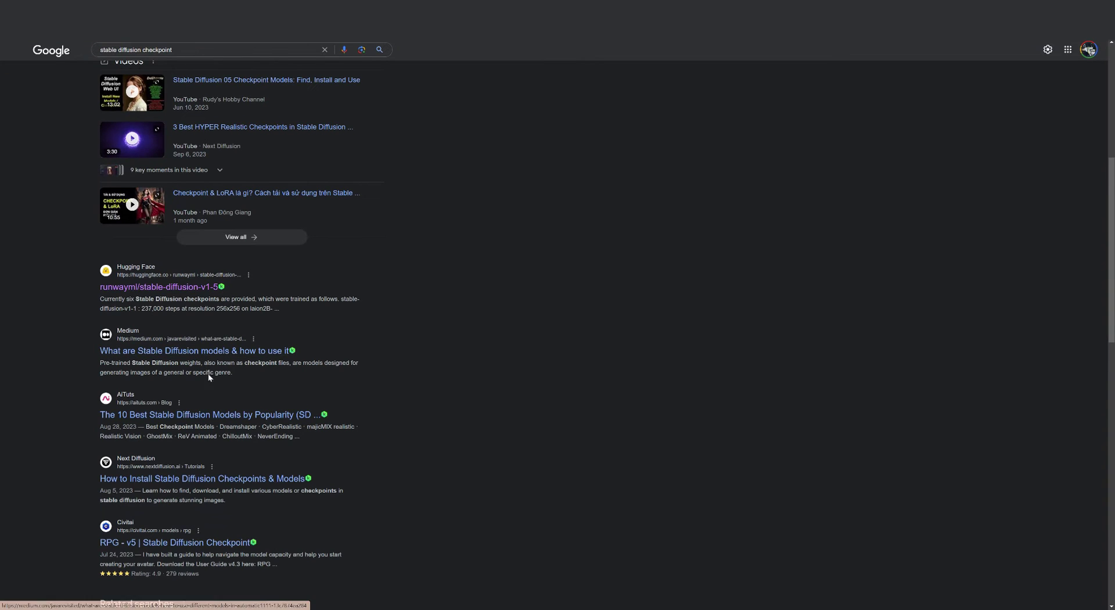
pyautogui.scroll(-2, 208, 372)
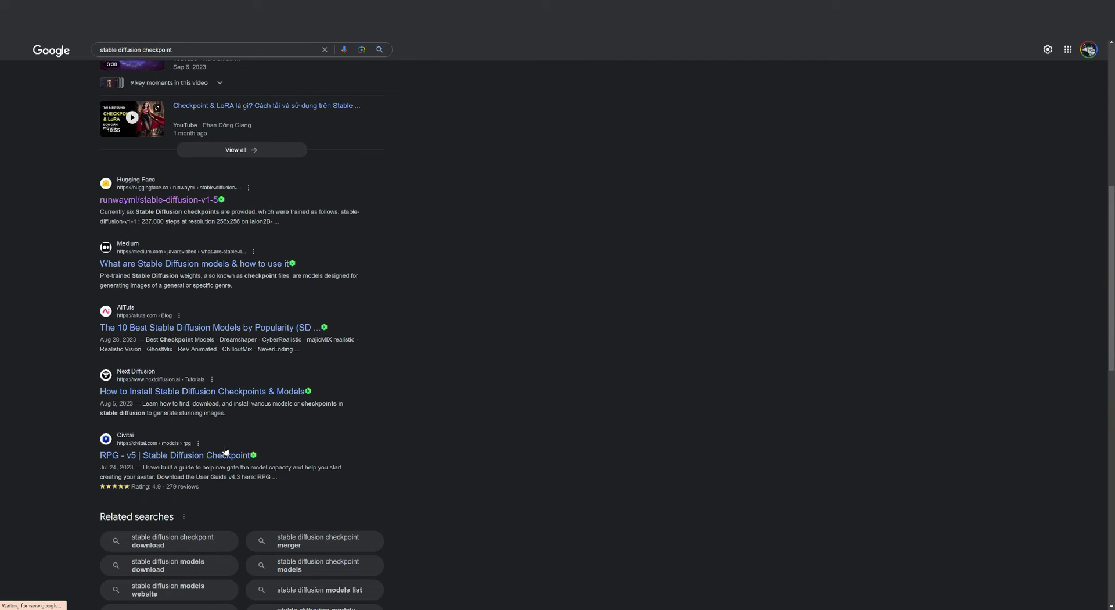
pyautogui.click(126, 440)
# - Browse the featured images and featured models on Civitai for usable checkpoints
pyautogui.scroll(-2, 666, 230)
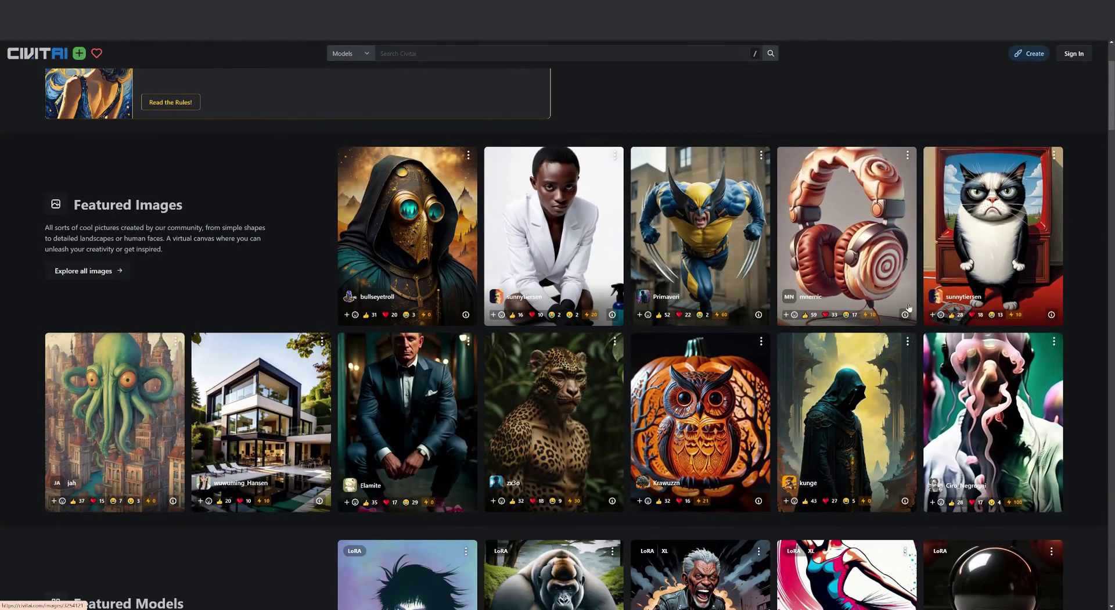
pyautogui.scroll(-2, 908, 307)
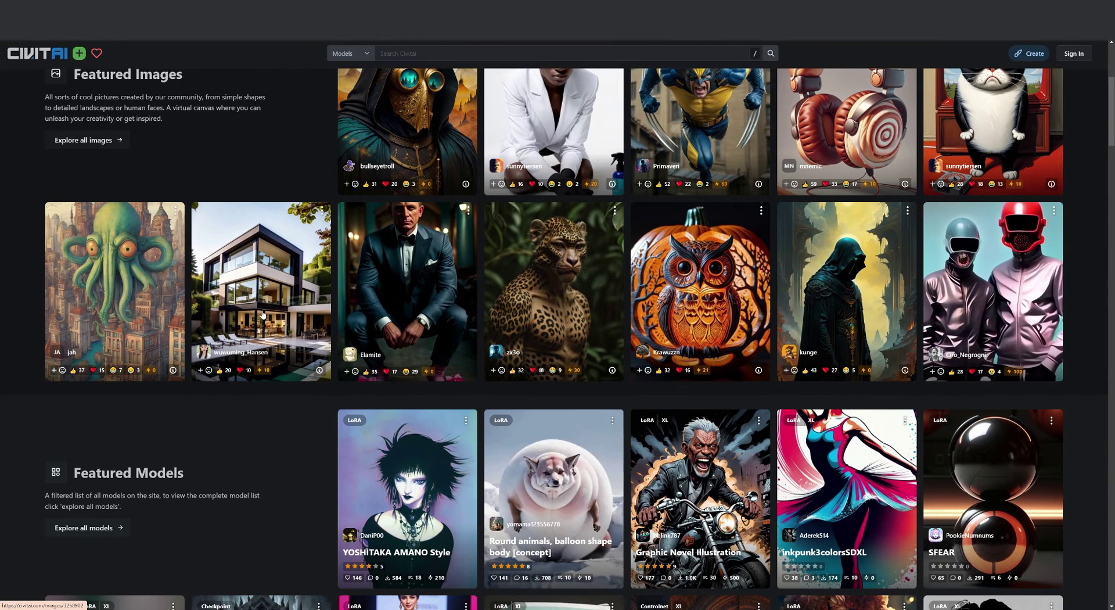
pyautogui.scroll(-5, 262, 314)
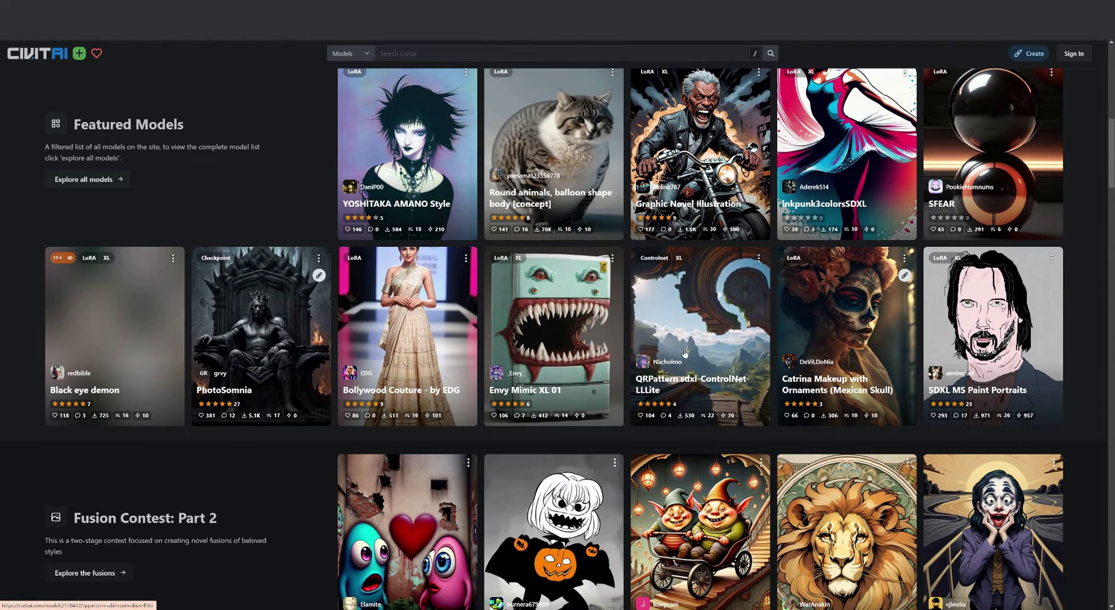
# - Switch to File Explorer, check majicmixRealistic_v5.safetensors in the models/Stable-diffusion folder, and return to the Stable Diffusion web UI
pyautogui.hotkey('alt', 'Tab')
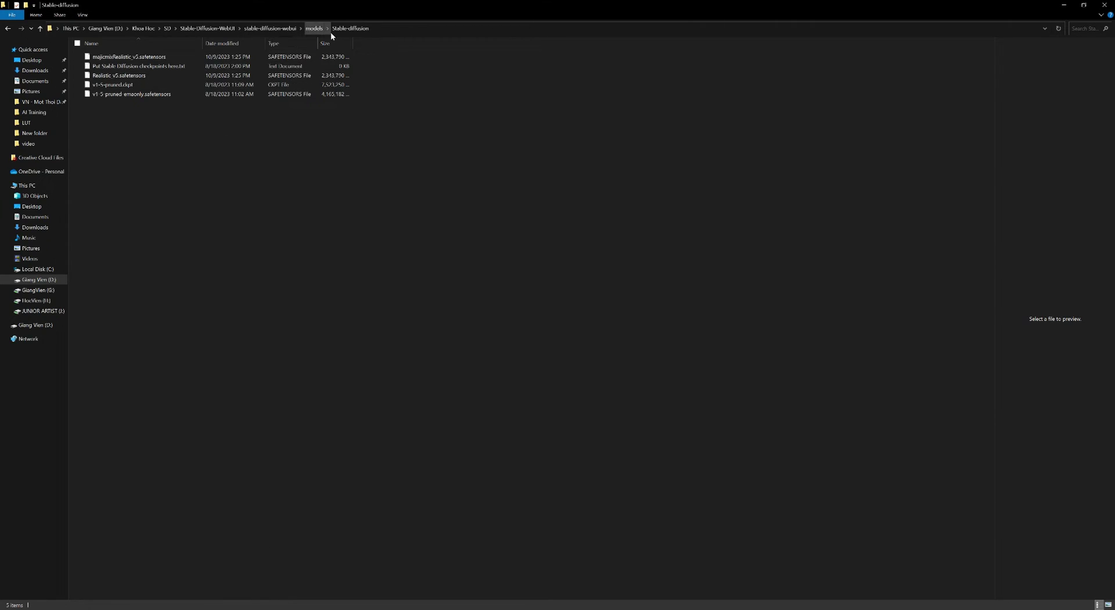
pyautogui.click(150, 58)
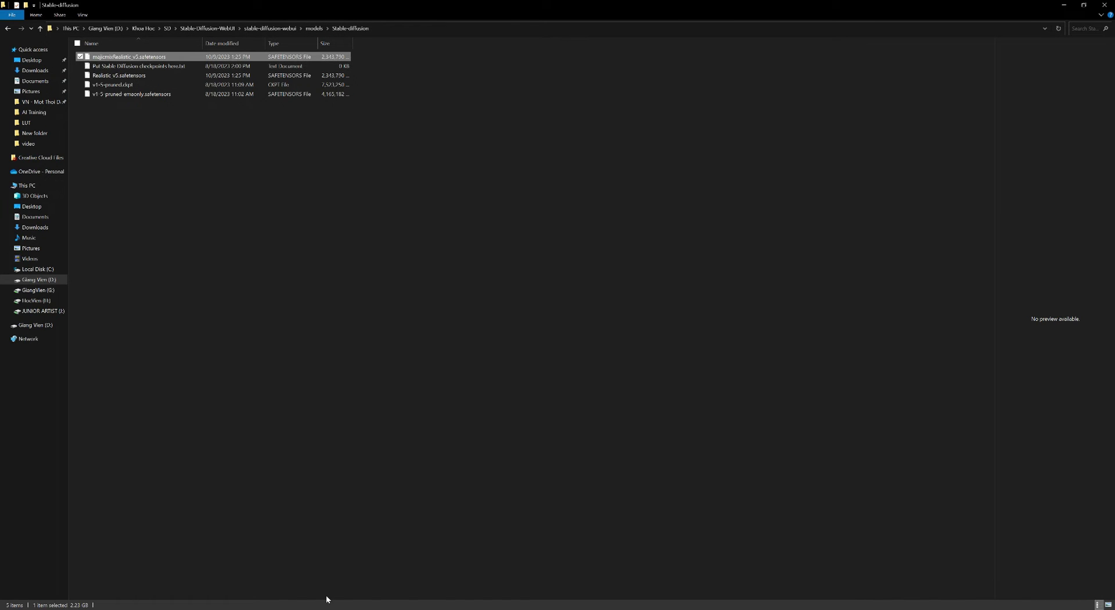
pyautogui.click(185, 578)
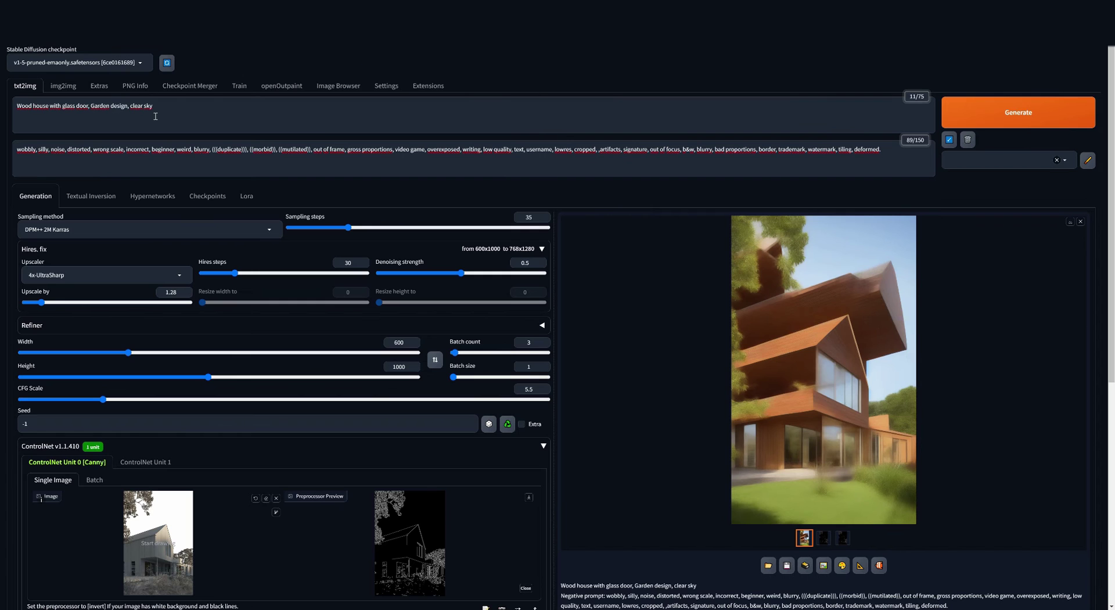
# - Switch the checkpoint to Realistic_v5.safetensors and add "warm lighting, morning with warm sunlight" to the positive prompt
pyautogui.click(140, 63)
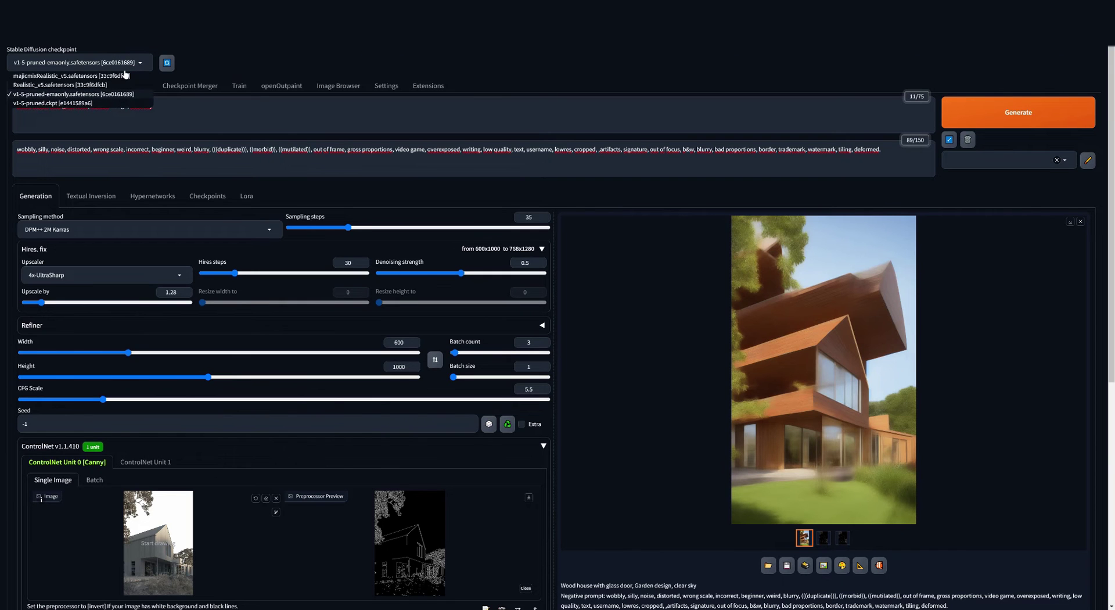
pyautogui.click(74, 78)
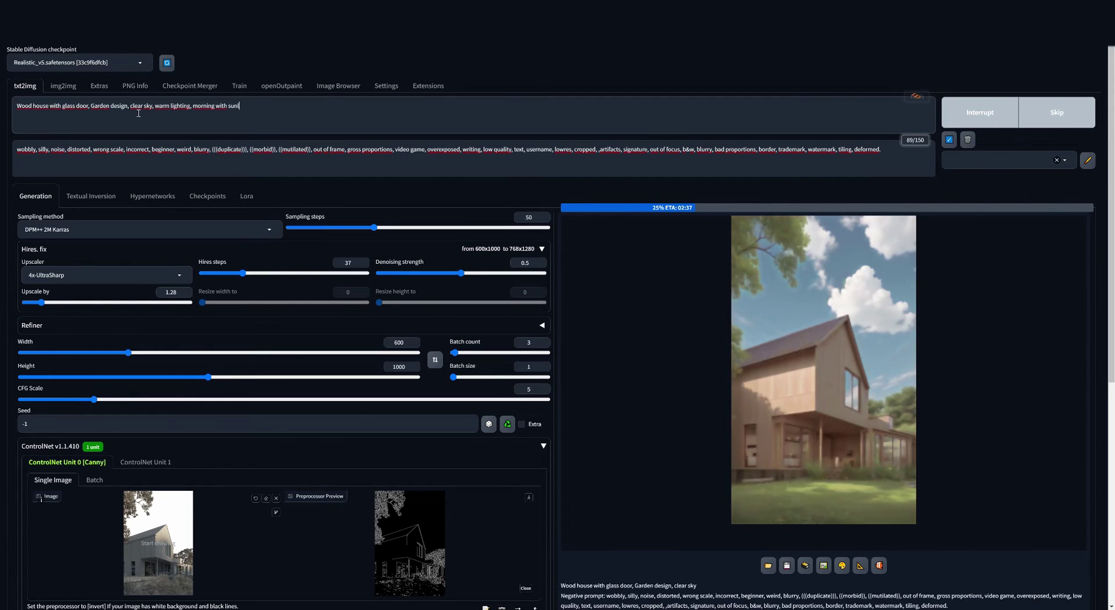
pyautogui.write('ghting, morning')
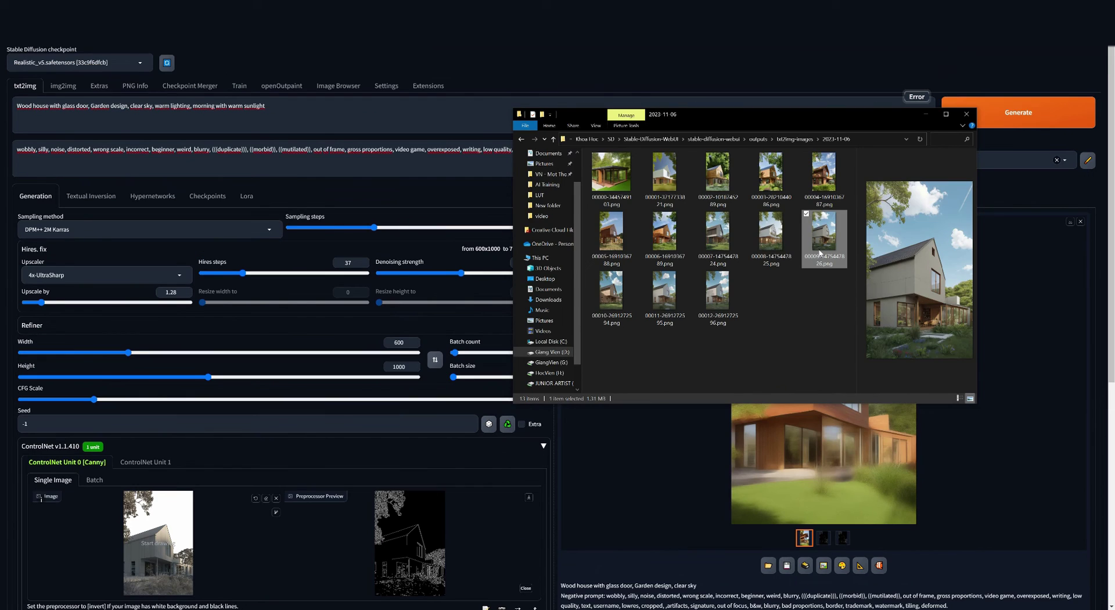
# - Open render 00009 from the 2023-11-06 output folder and examine the newest renders through 00012, checking the last one up close
pyautogui.doubleClick(819, 253)
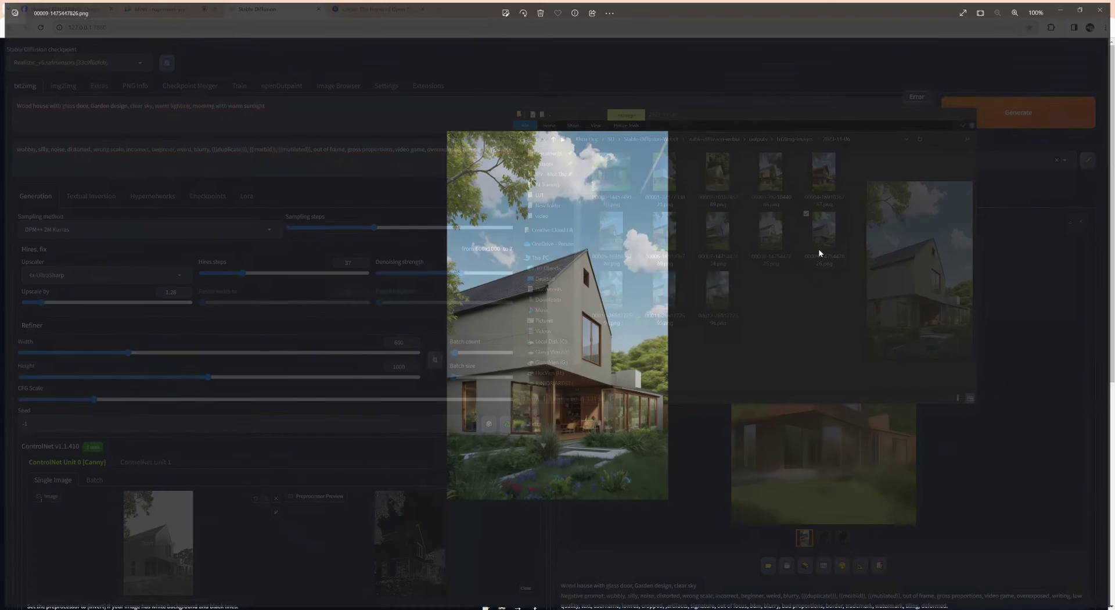
pyautogui.press('Right')
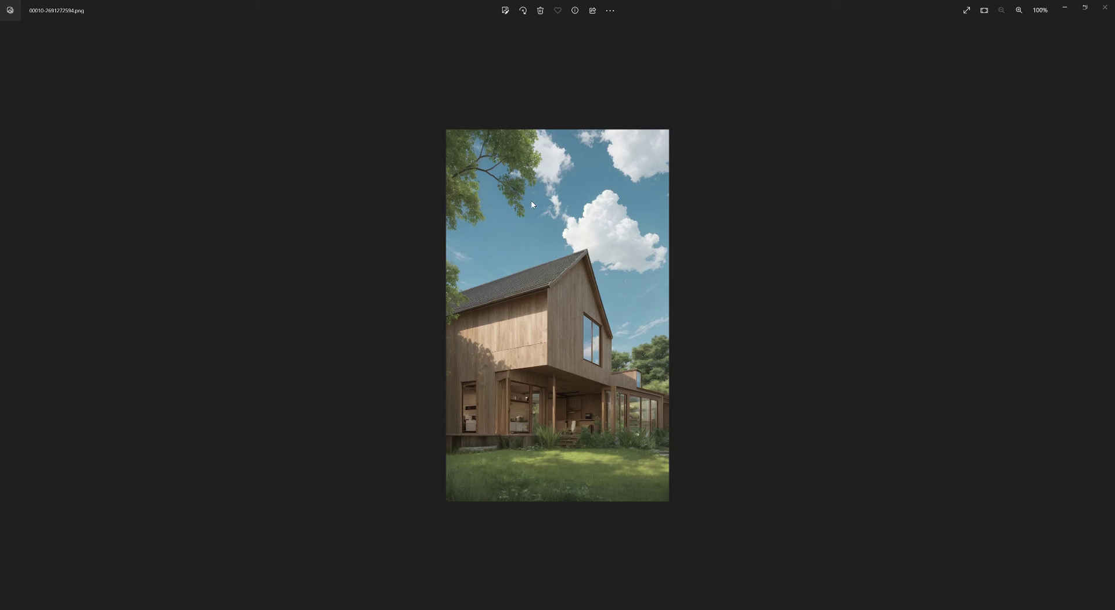
pyautogui.press('Right')
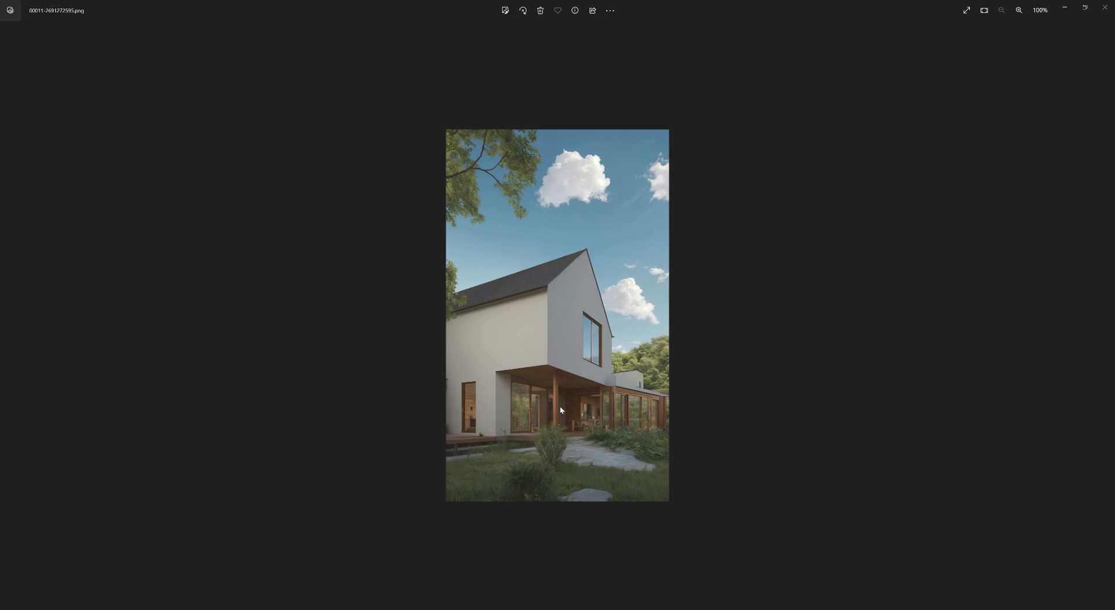
pyautogui.press('Right')
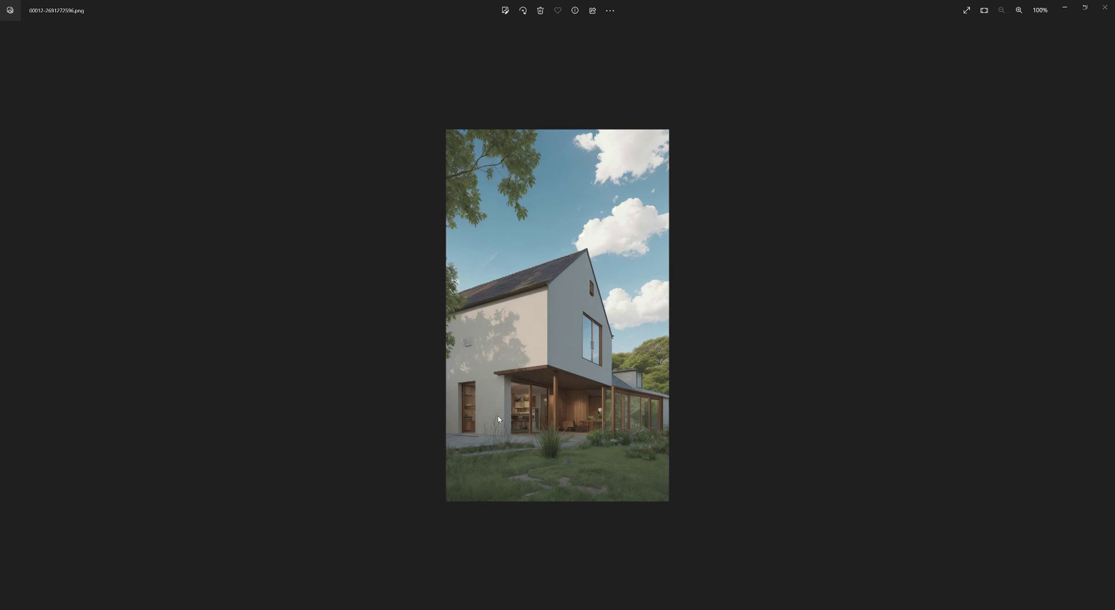
pyautogui.scroll(1, 597, 493)
pyautogui.scroll(-1, 584, 523)
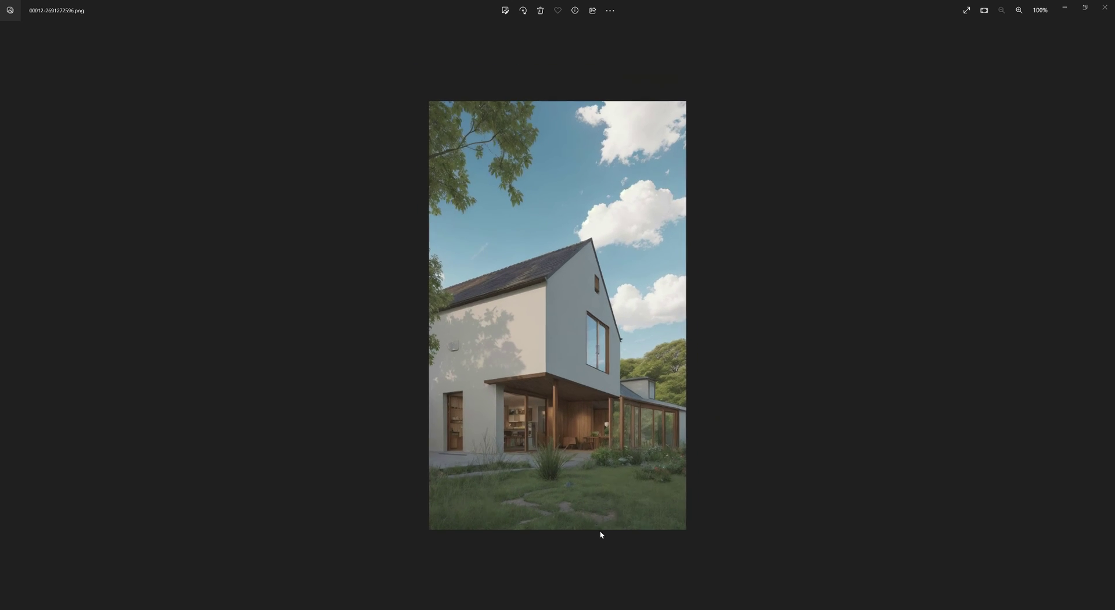
# - View the earlier house renders 00001 to 00005 for comparison with the newest ones
pyautogui.press('Right')
pyautogui.press('Right')
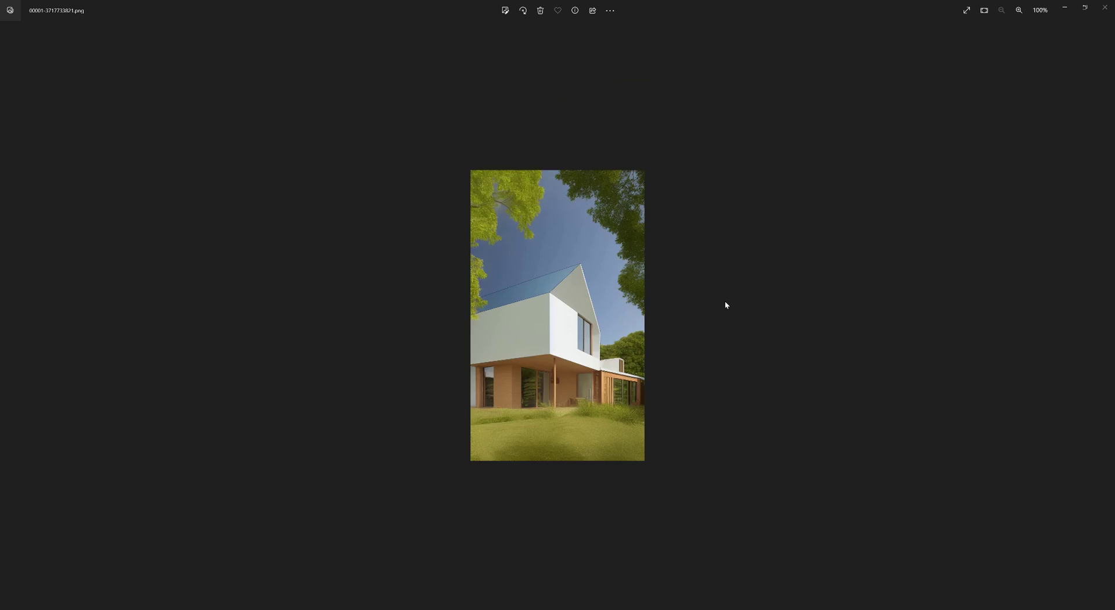
pyautogui.press('Right')
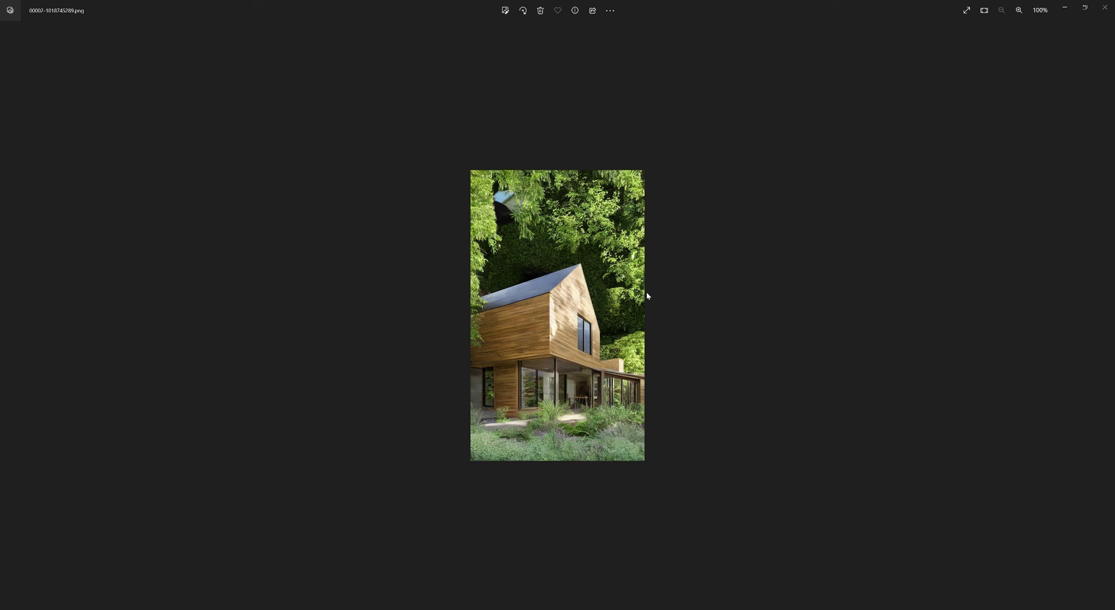
pyautogui.press('Right')
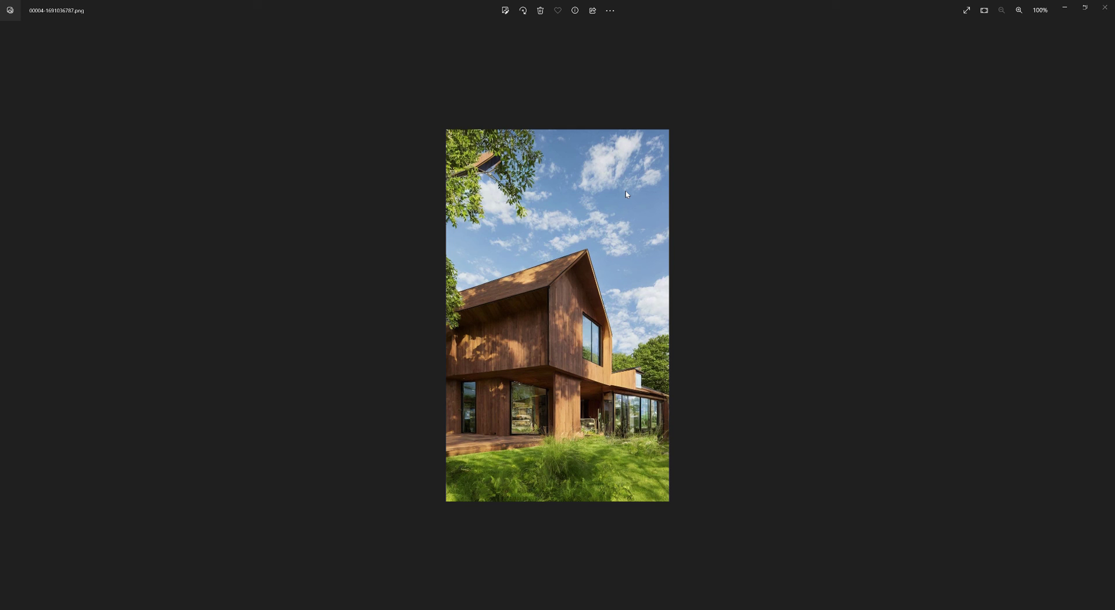
pyautogui.press('Right')
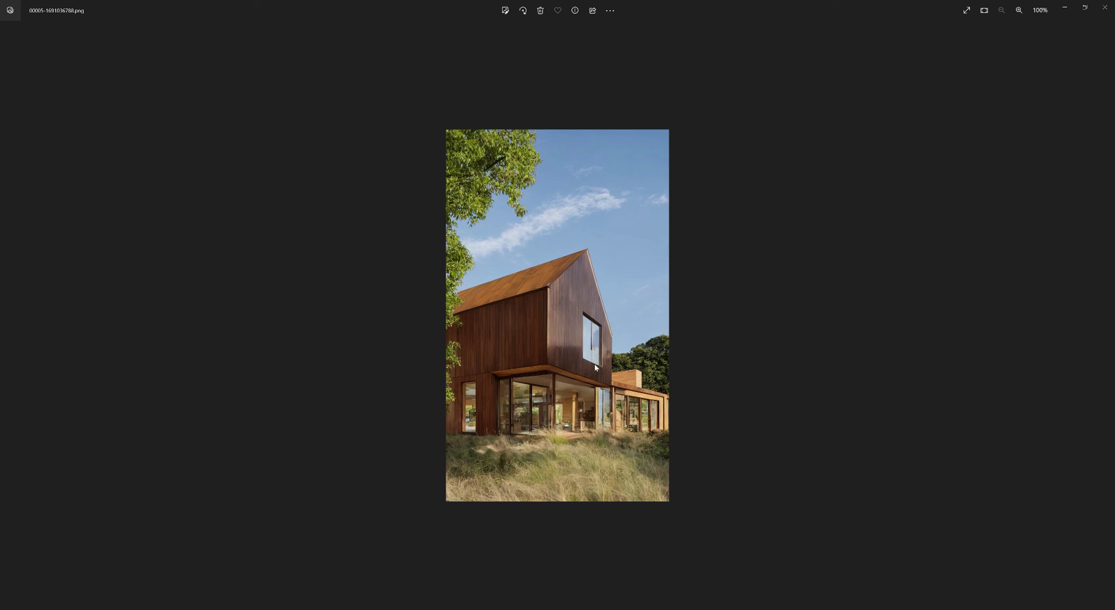
# - Revisit renders 00009 to 00012 and go back to 00011 to compare their facades and lighting
pyautogui.press('Right')
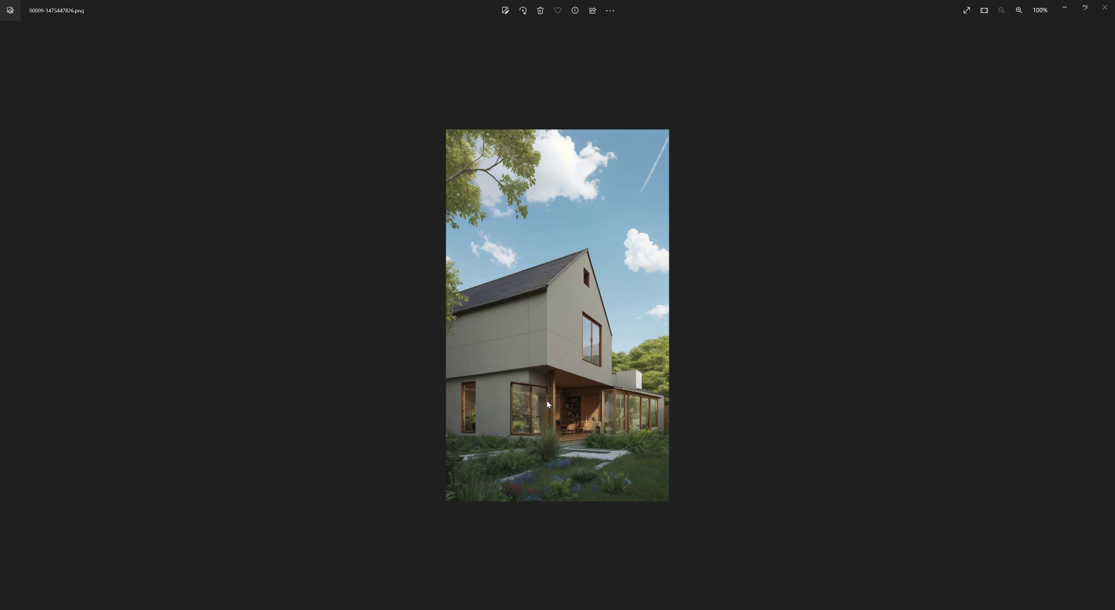
pyautogui.press('Right')
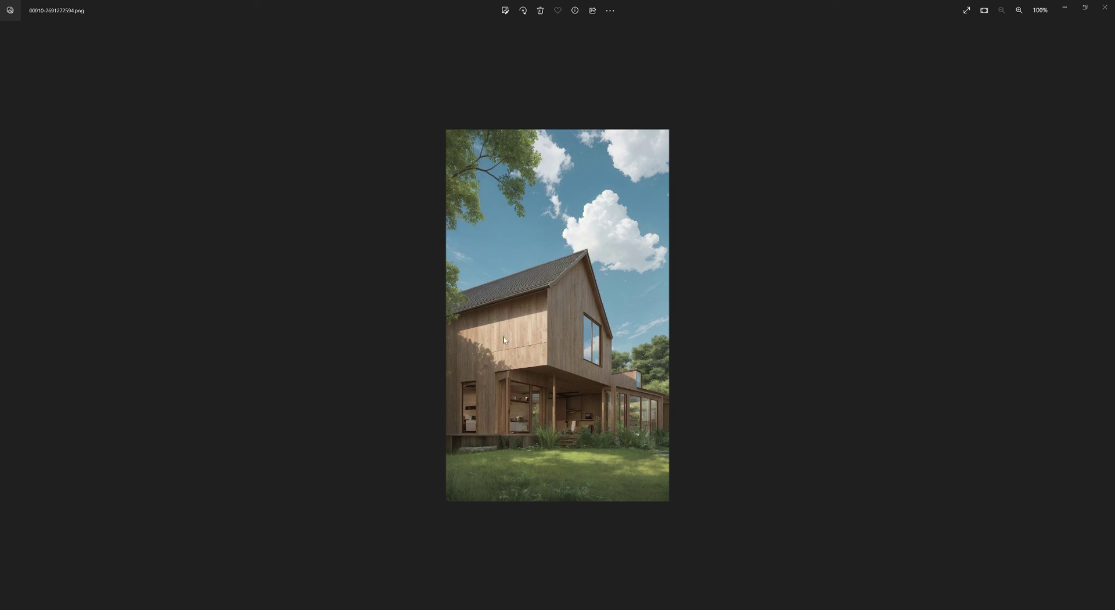
pyautogui.press('Right')
pyautogui.press('Right')
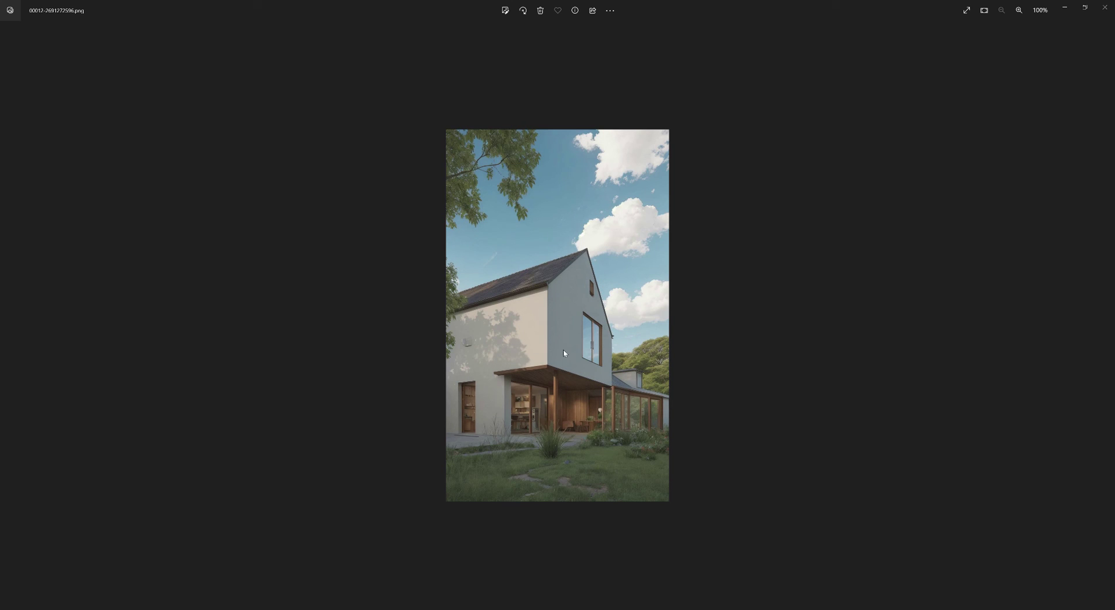
pyautogui.press('Left')
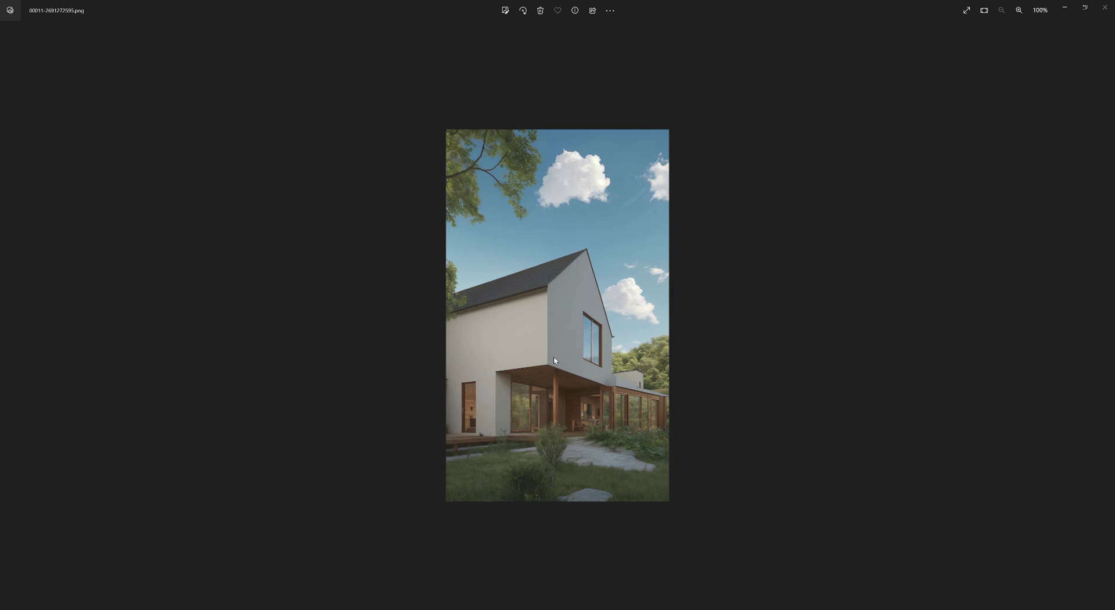